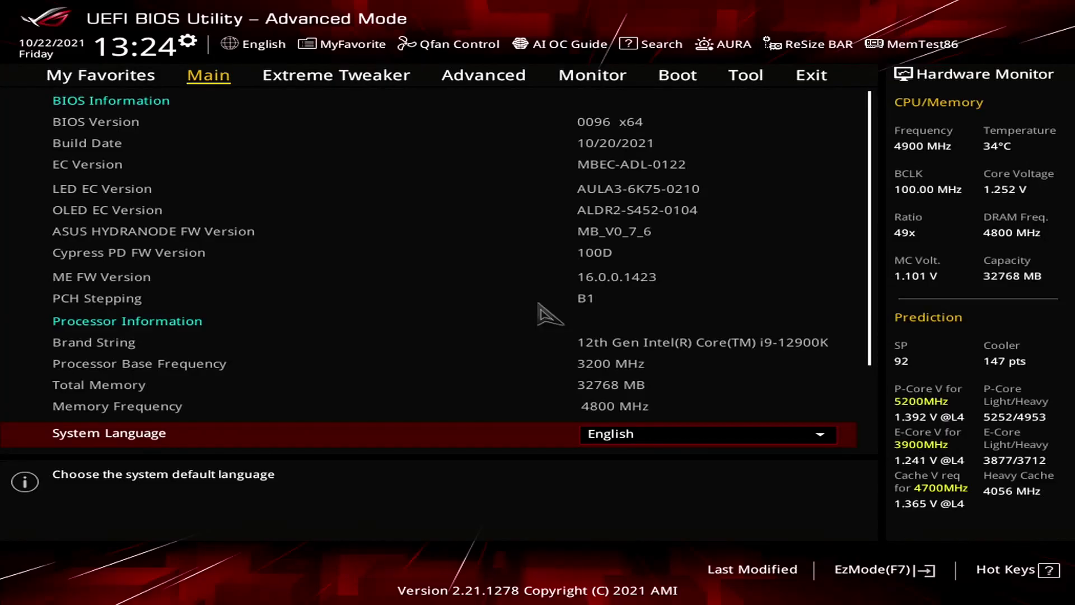
key("Right")
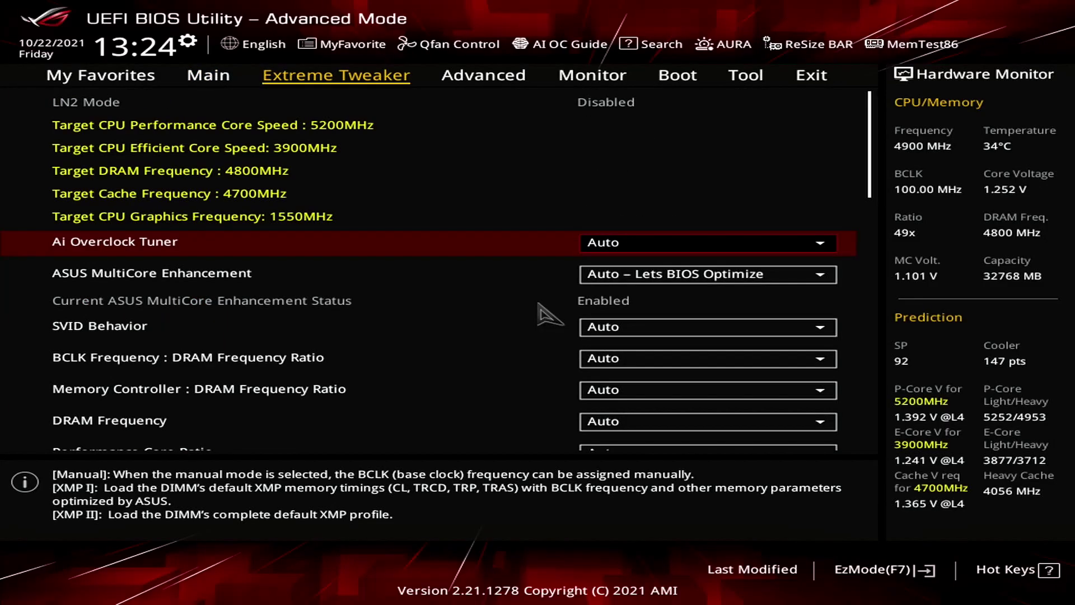
key("Return")
key("Down")
key("Down")
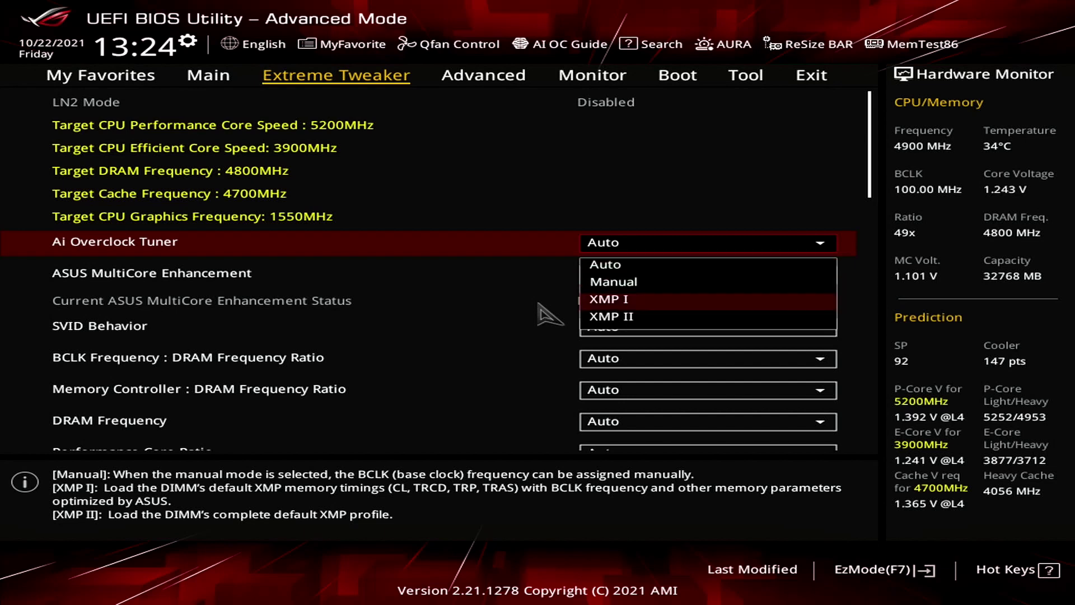
key("Return")
key("Down")
key("Return")
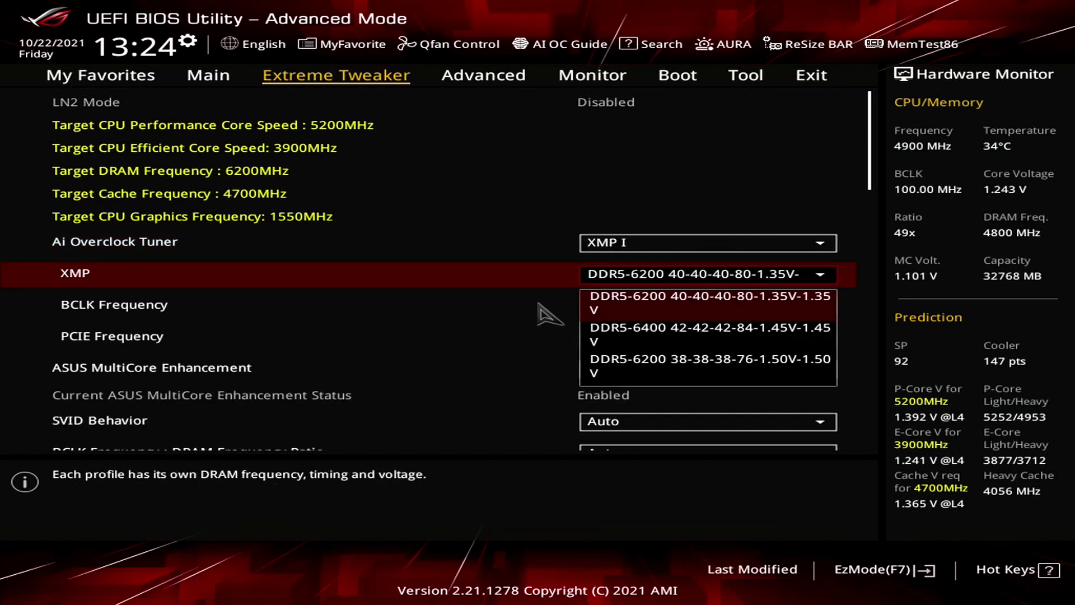
key("Return")
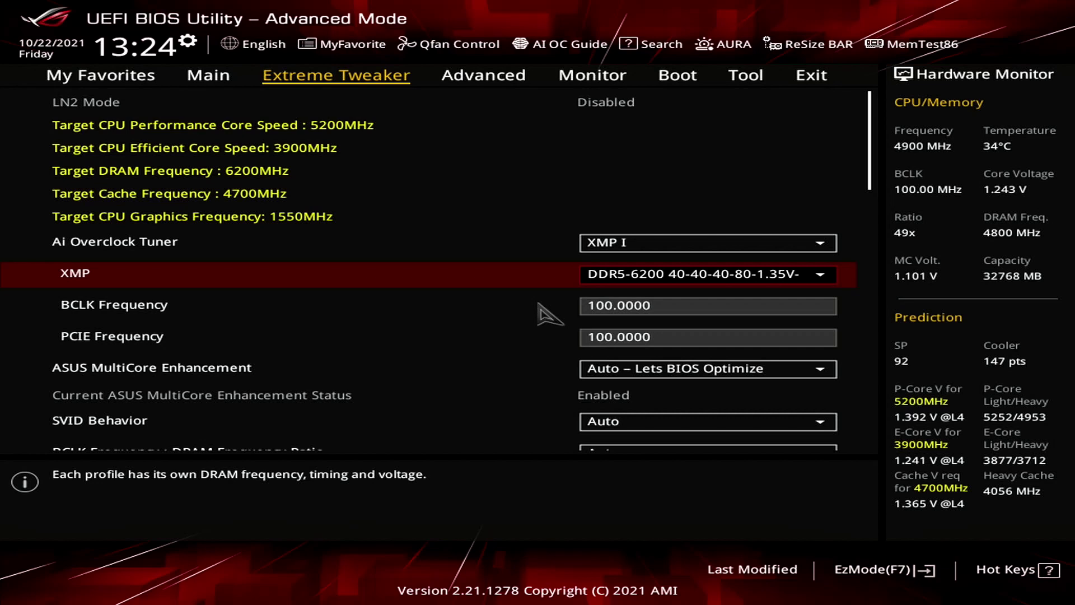
Set ASUS MultiCore Enhancement to Enabled – Remove All limits
key("Down")
key("Down")
key("Down")
key("Return")
key("Down")
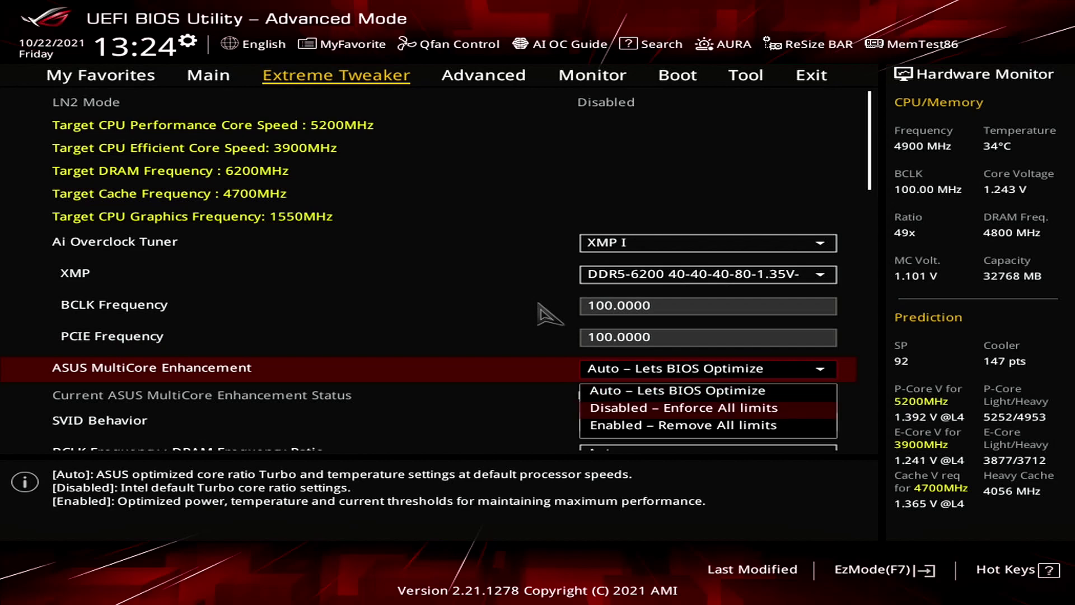
key("Down")
key("Return")
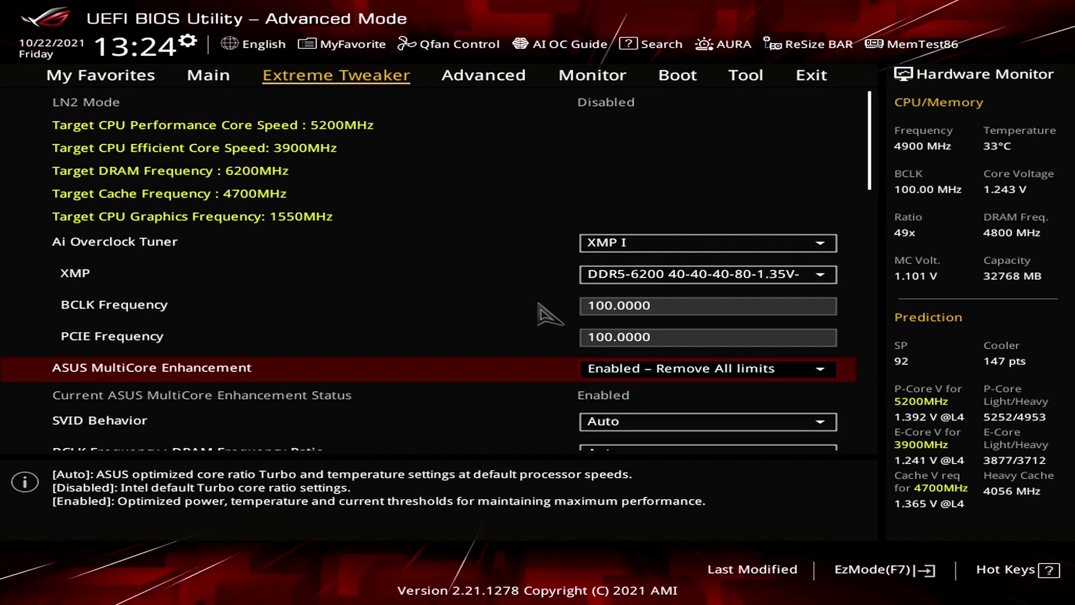
key("Down")
key("Down")
key("Down")
key("Down")
key("Down")
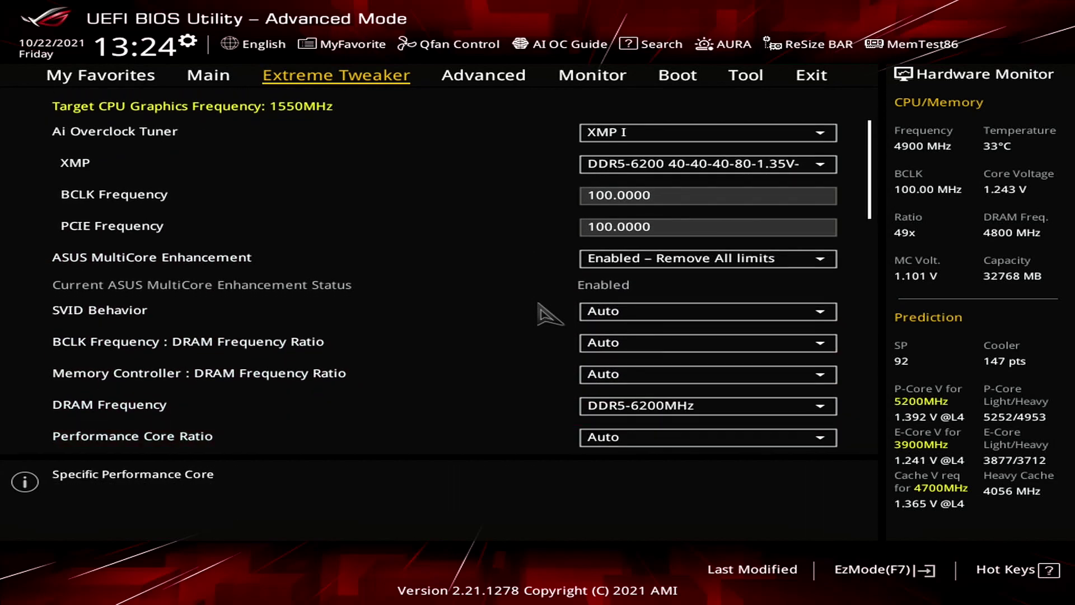
Set Performance Core Ratio to By Core Usage
key("Return")
key("Down")
key("Down")
key("Return")
key("Down")
key("Down")
key("Down")
key("Down")
key("Down")
key("Down")
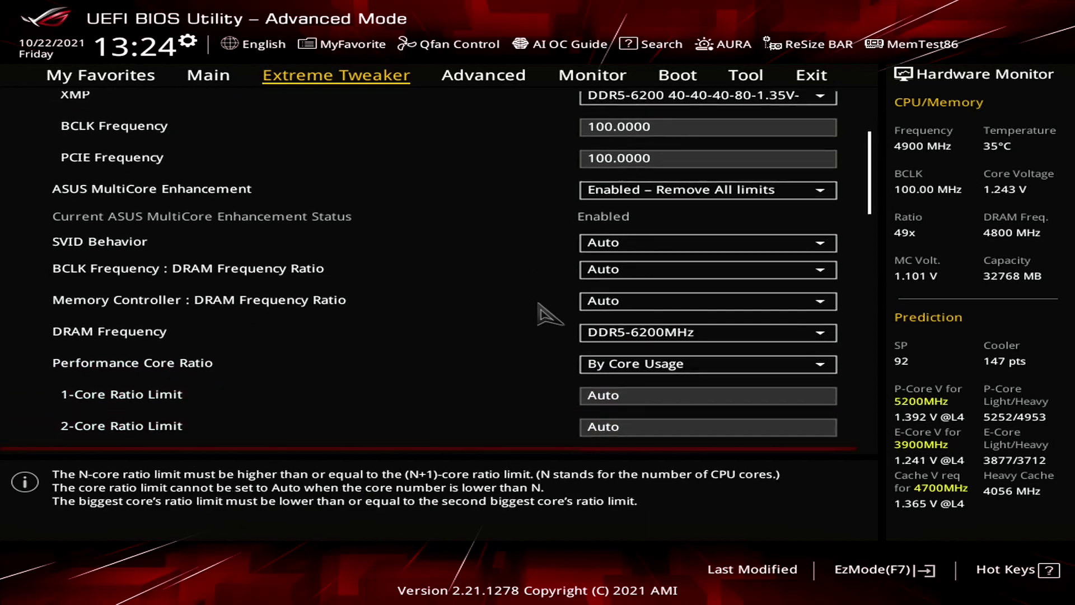
key("Down")
key("Down")
key("Up")
key("Up")
key("Up")
key("Up")
key("Up")
key("Up")
key("Up")
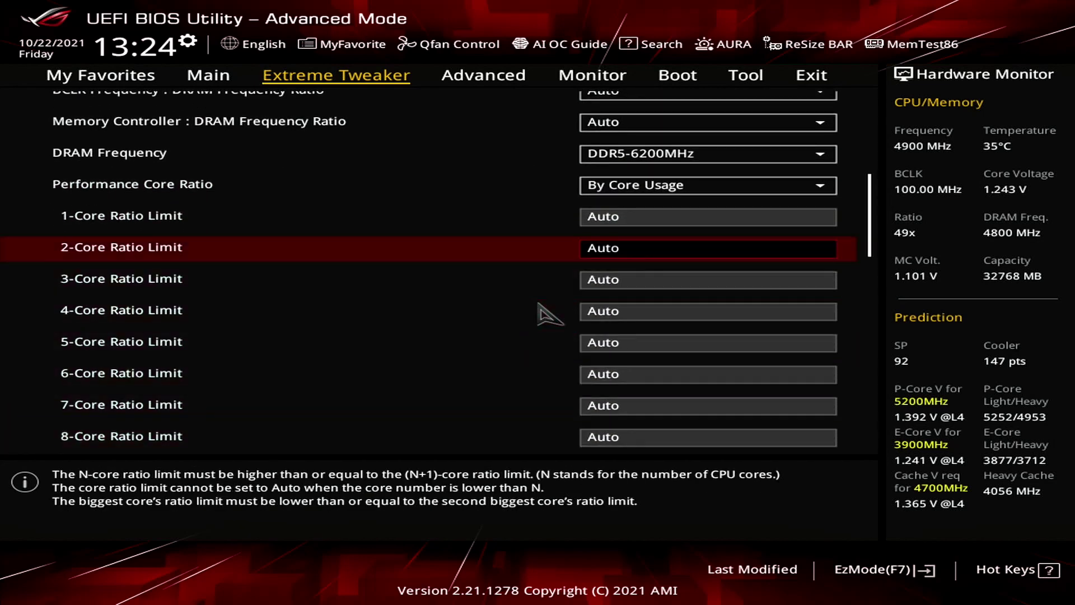
Set the 1- to 4-core ratio limits to 57, 57, 55, 55
type("57")
key("Down")
key("Down")
type("55")
key("Down")
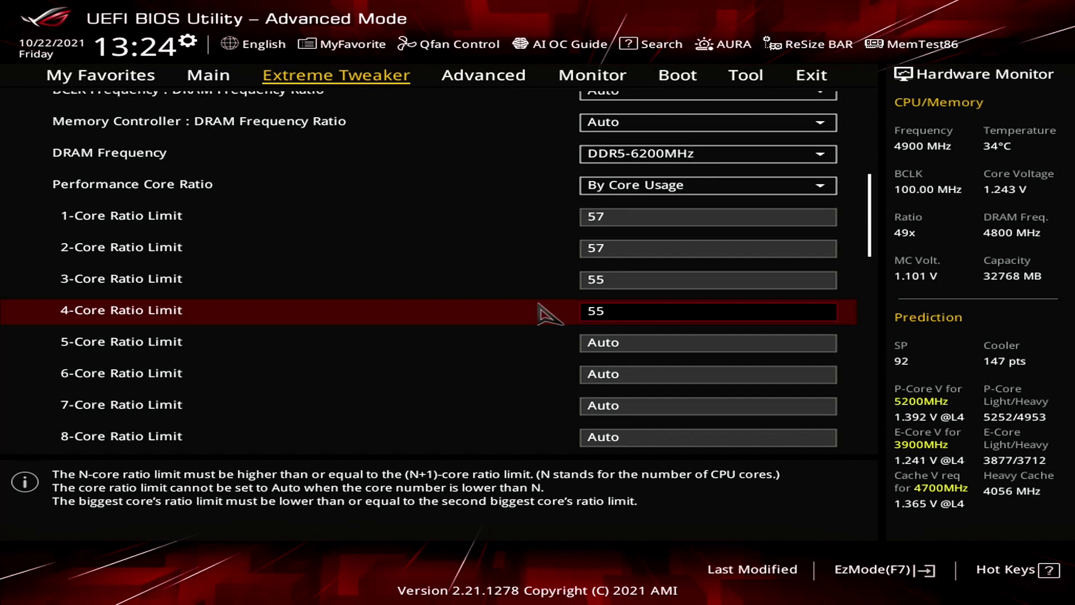
key("Down")
Set the 5- to 8-core ratio limits to 54, 53, 52, 52 and enter Specific Performance Core
type("54")
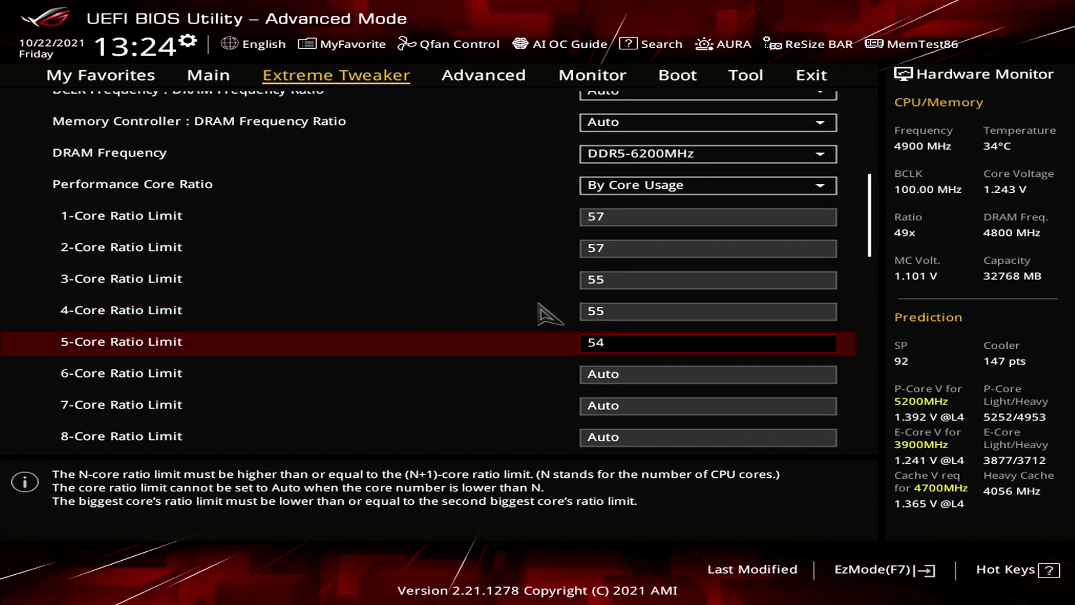
key("Down")
type("53")
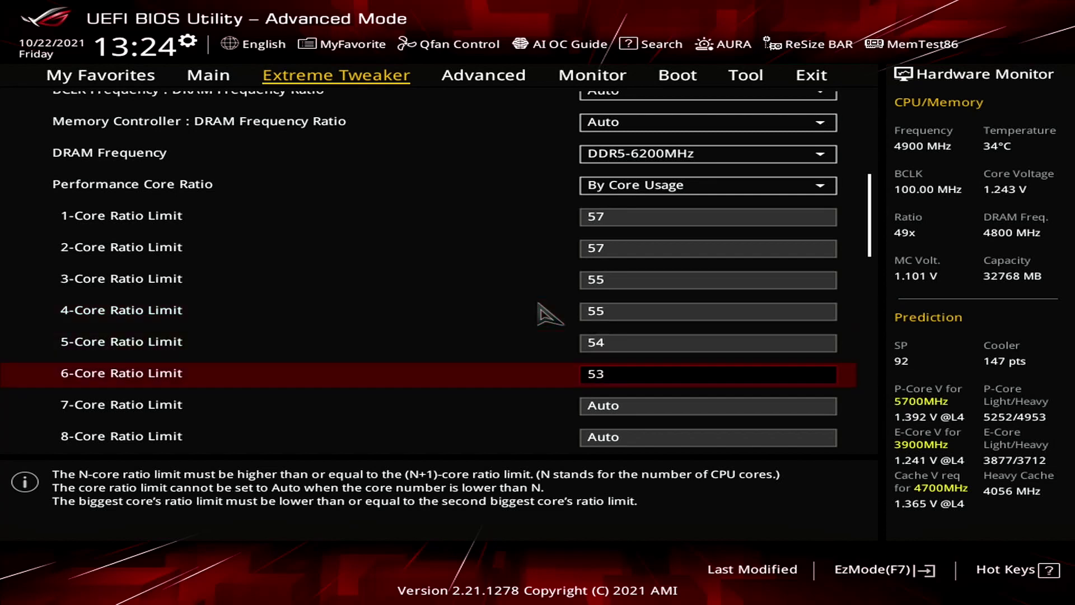
key("Down")
type("52")
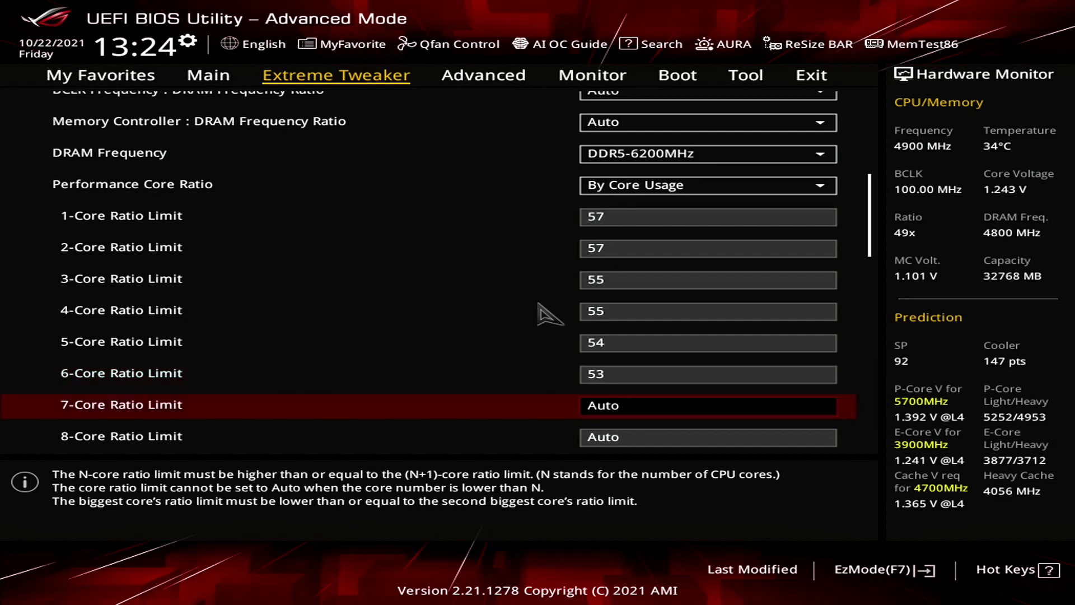
key("Down")
type("52")
key("Down")
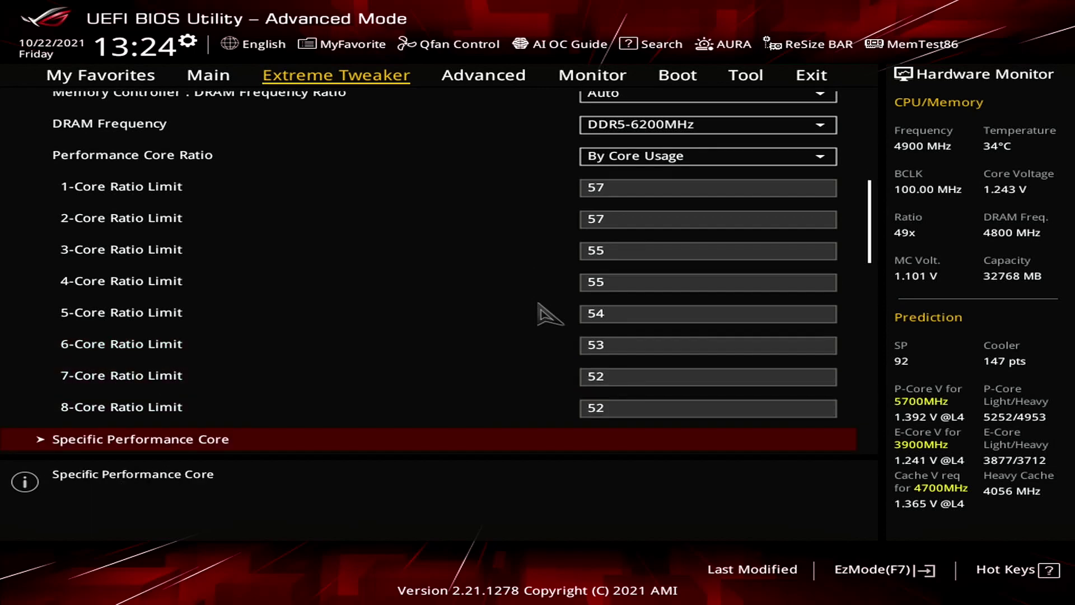
key("Return")
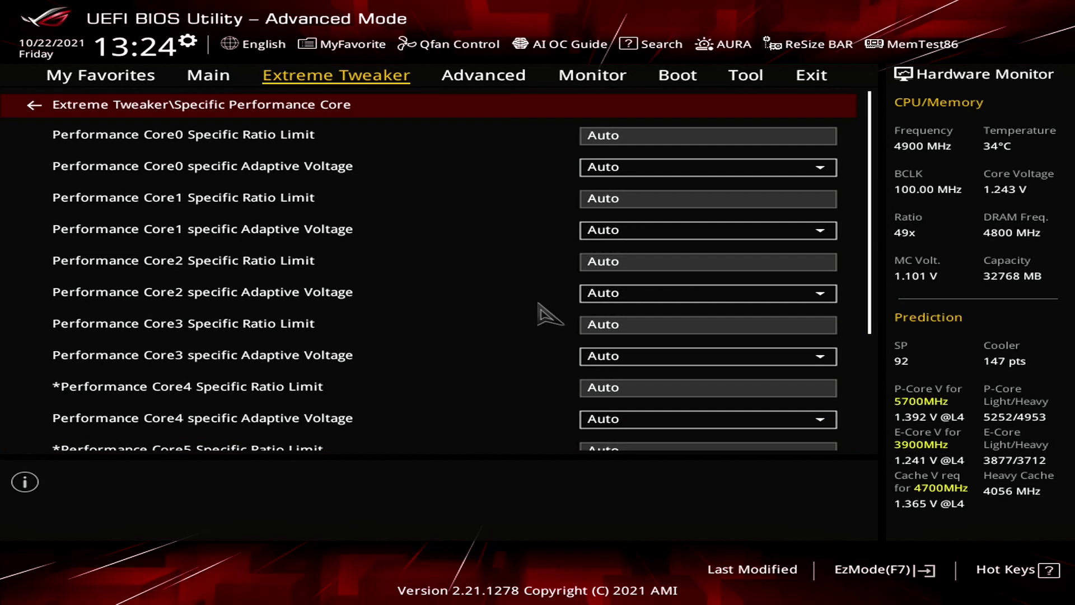
Set Performance Core0–Core3 specific ratio limits to 57, 56, 55, 56
key("Down")
type("57")
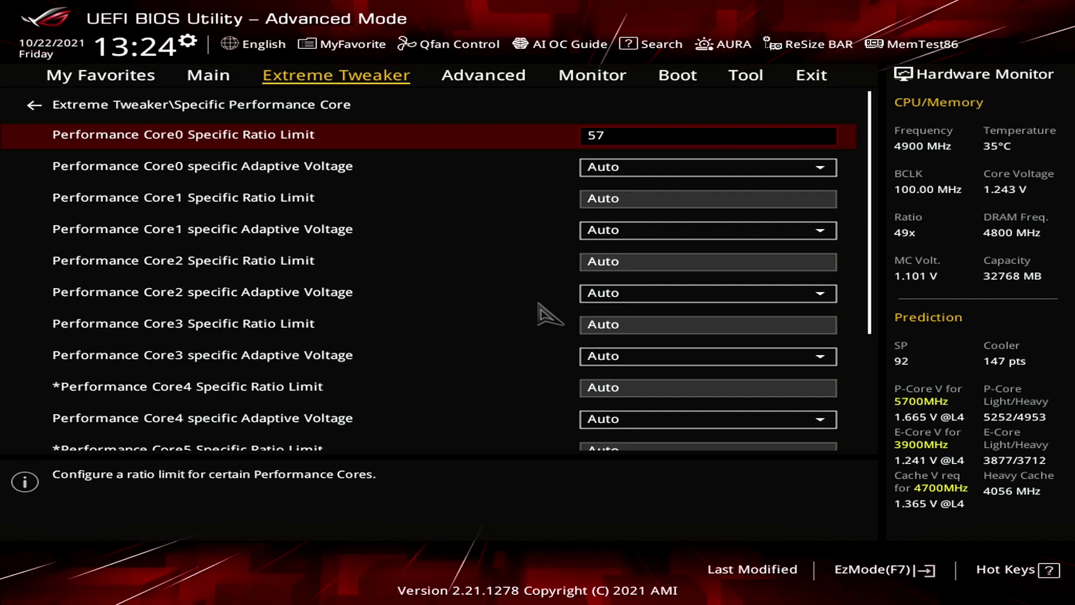
key("Down")
key("Down")
type("56")
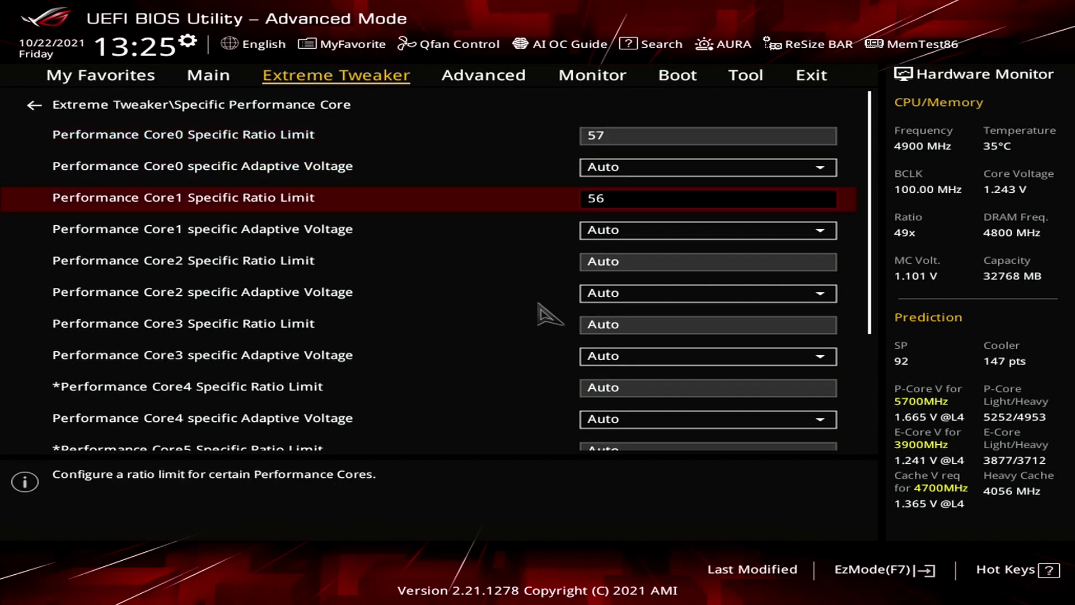
key("Down")
key("Down")
type("55")
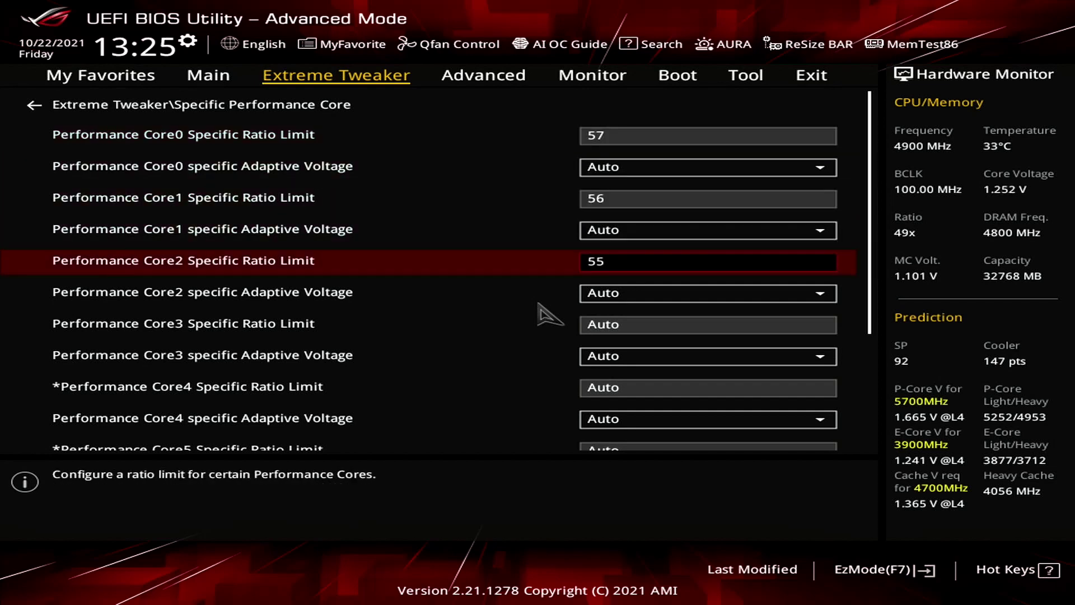
key("Down")
key("Down")
type("56")
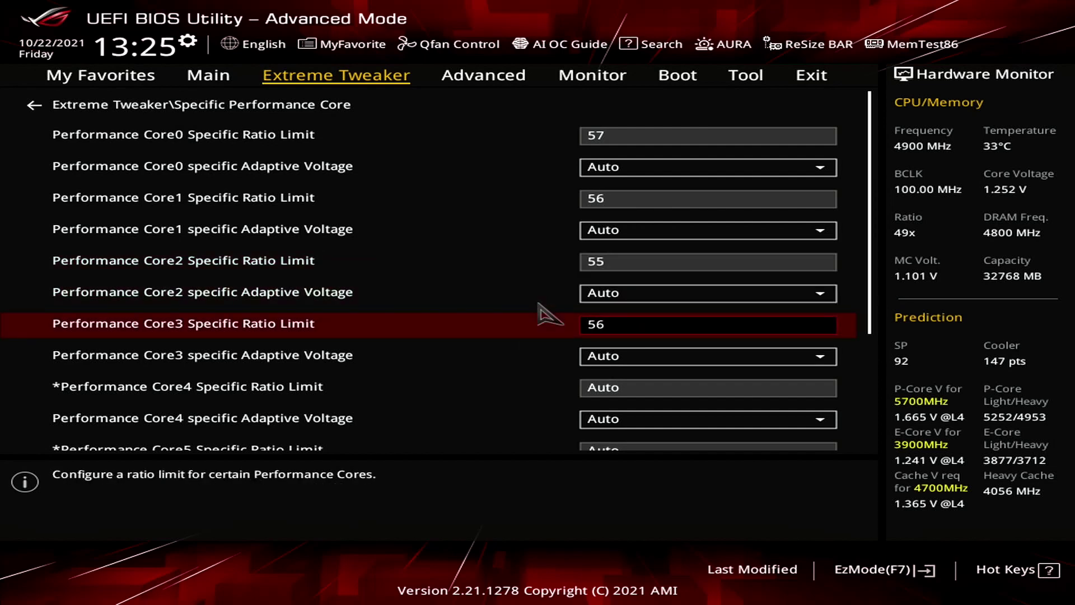
Set Performance Core4–Core7 specific ratio limits to 55, 56, 55, 56, then go back
key("Down")
key("Down")
type("55")
key("Down")
key("Down")
type("56")
key("Down")
key("Down")
type("55")
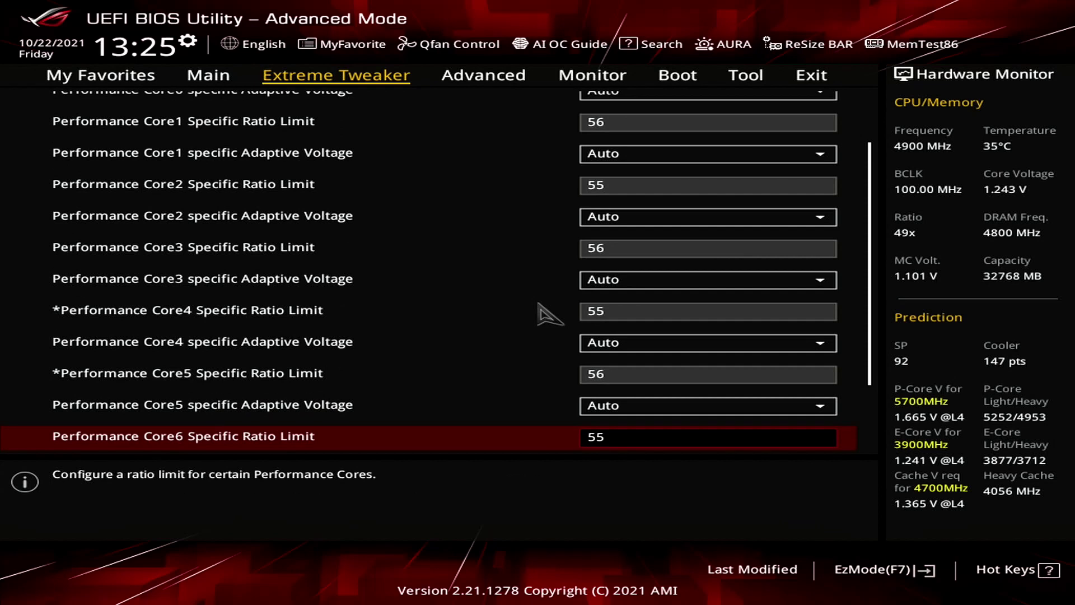
key("Down")
key("Down")
type("56")
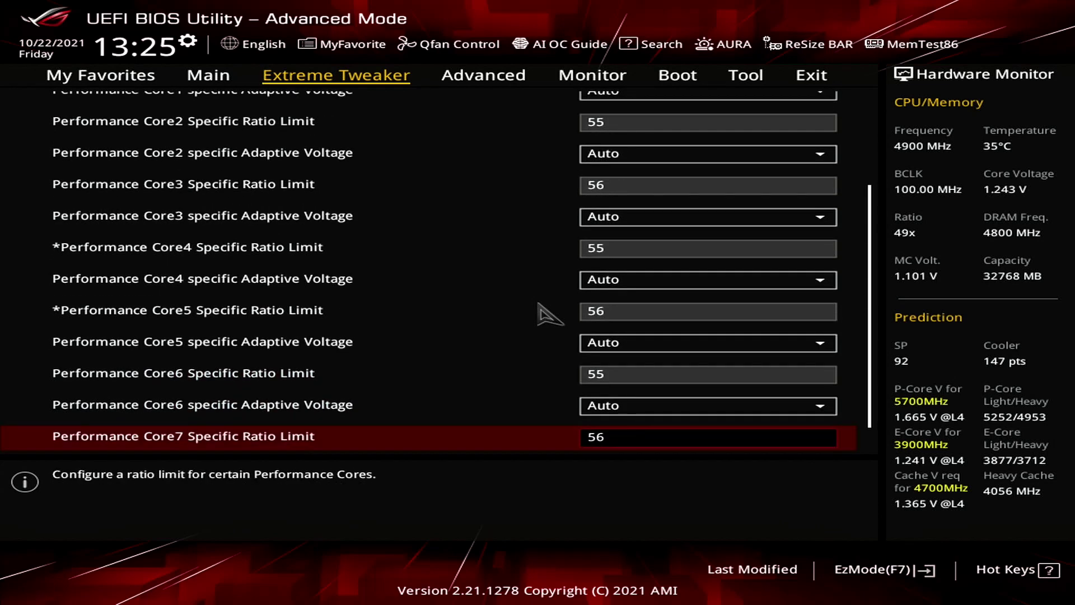
key("Down")
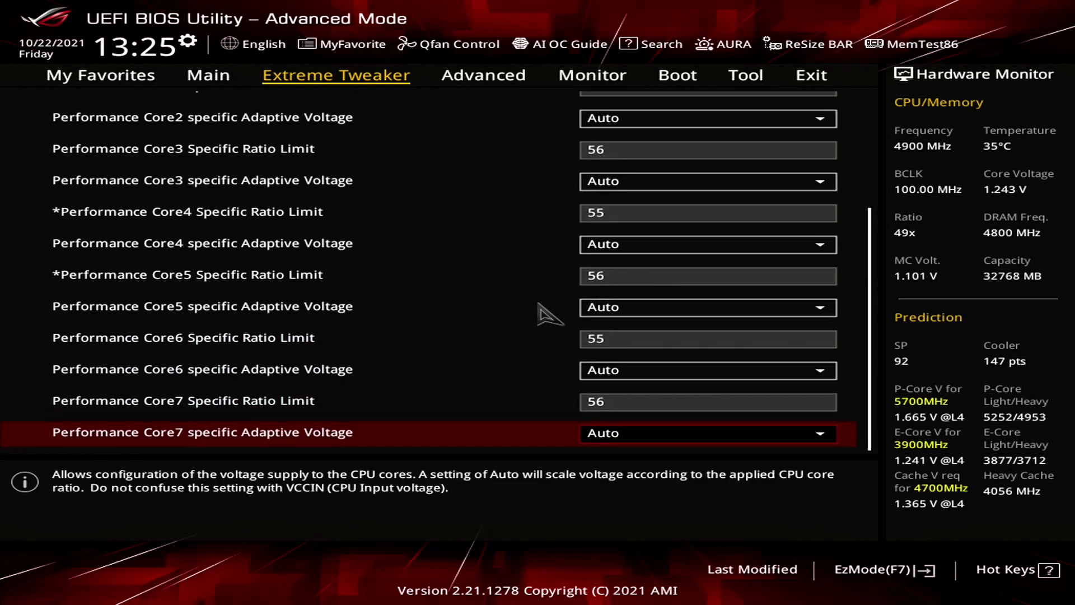
key("Escape")
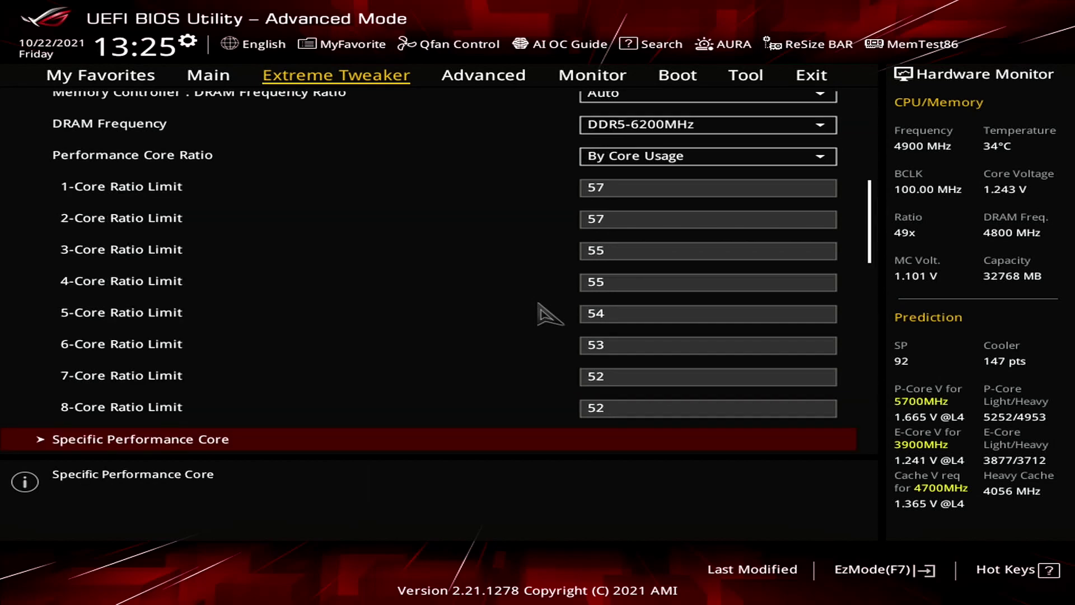
Set Efficient Core Ratio to By Core Usage
key("Down")
key("Return")
key("Down")
key("Down")
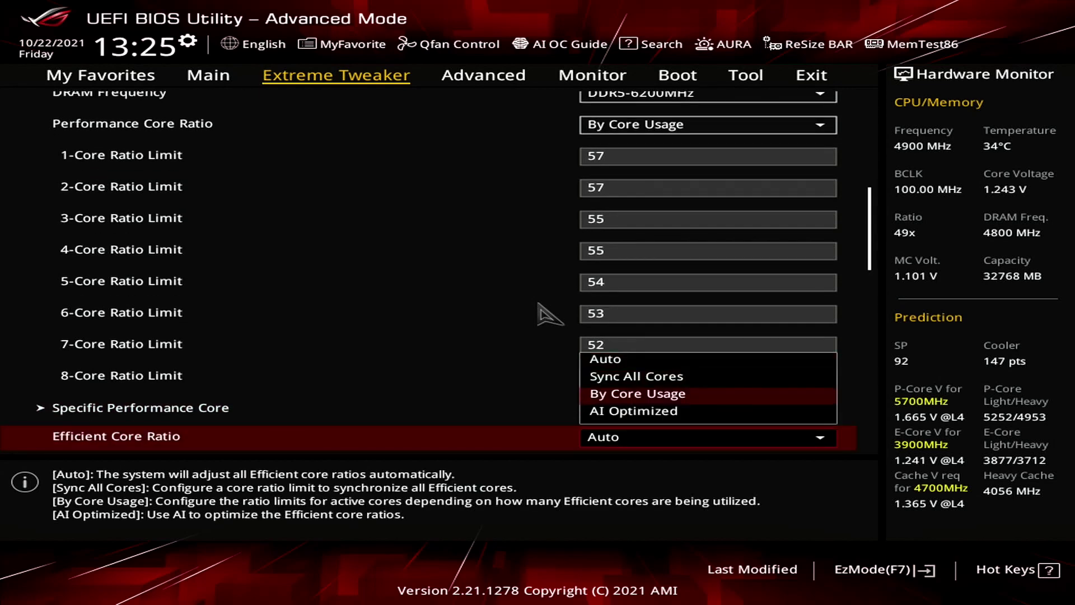
key("Return")
key("Down")
key("Down")
key("Down")
key("Down")
key("Down")
key("Down")
key("Down")
key("Down")
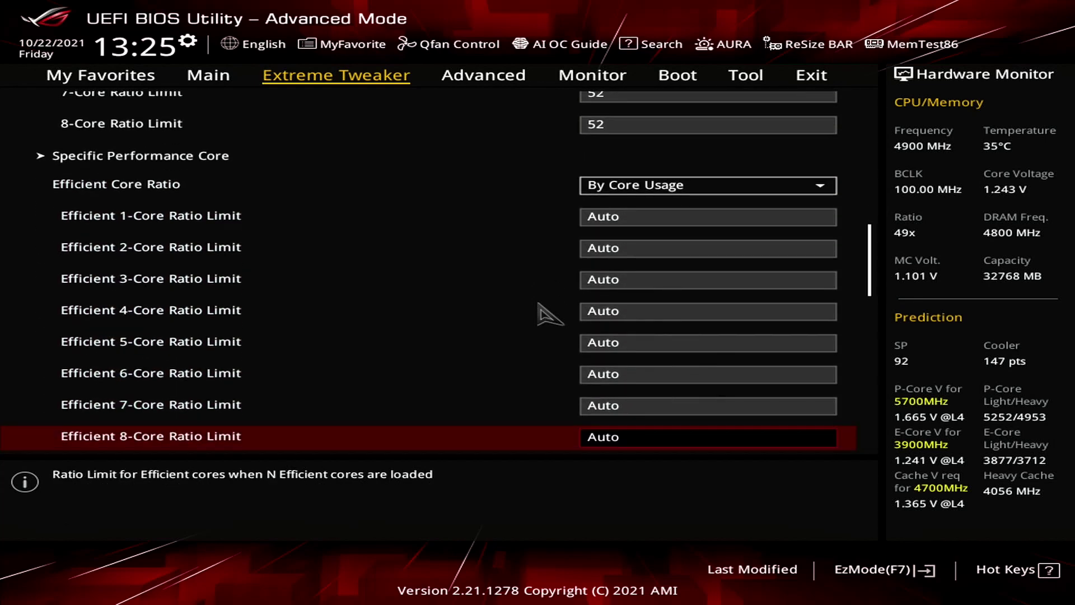
key("Up")
key("Up")
key("Up")
key("Up")
key("Up")
key("Up")
key("Up")
Set the Efficient 1- to 4-core ratio limits to 42, 42, 41, 41
type("42")
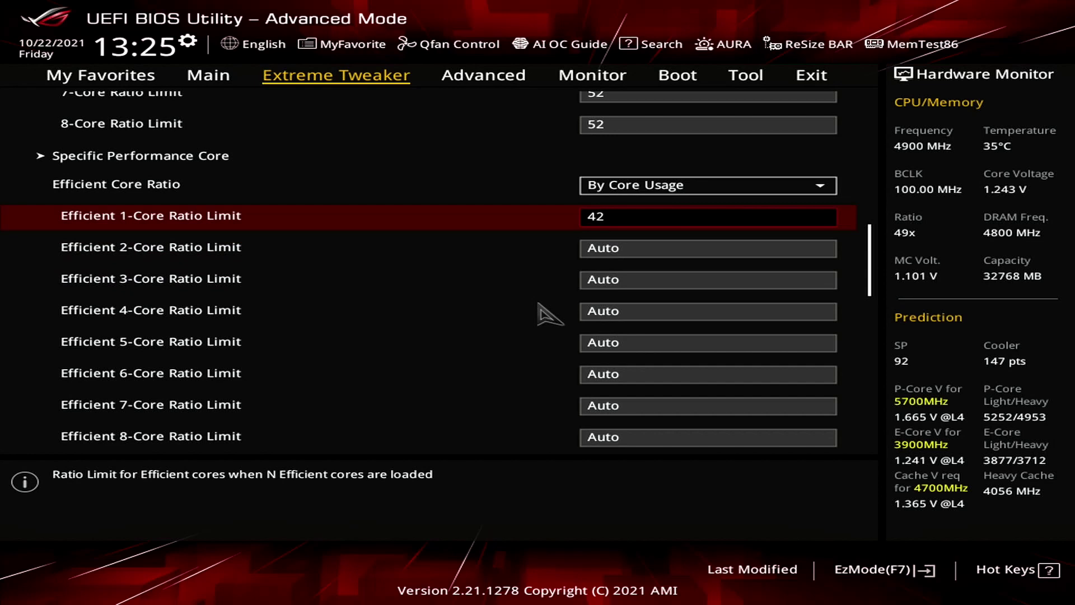
key("Down")
type("42")
key("Down")
type("41")
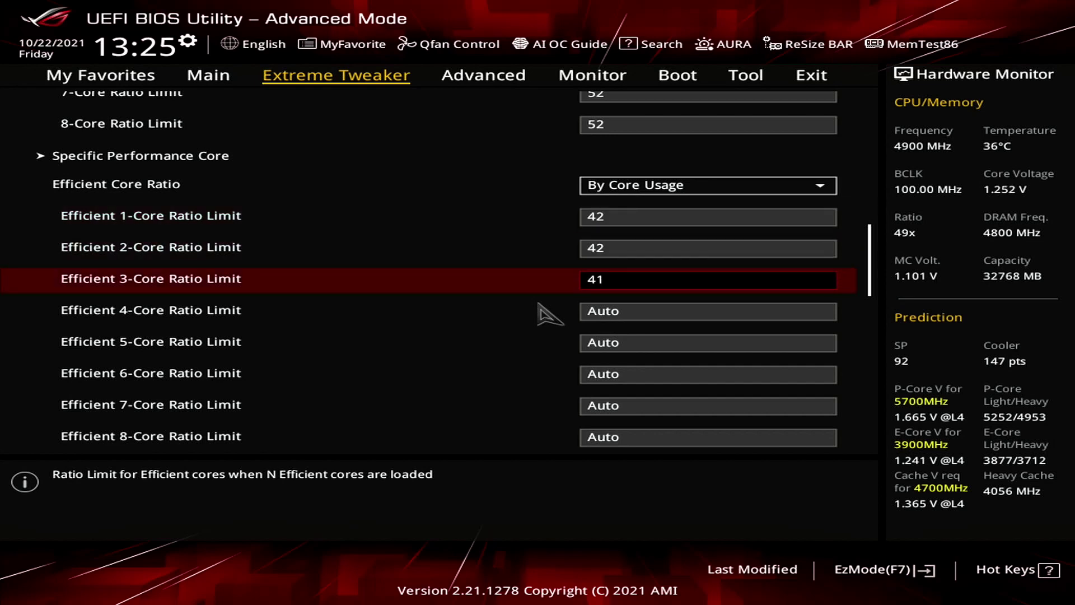
key("Down")
type("41")
key("Down")
Set the Efficient 5- to 8-core ratio limits to 41, 41, 40, 40
type("41")
key("Down")
type("41")
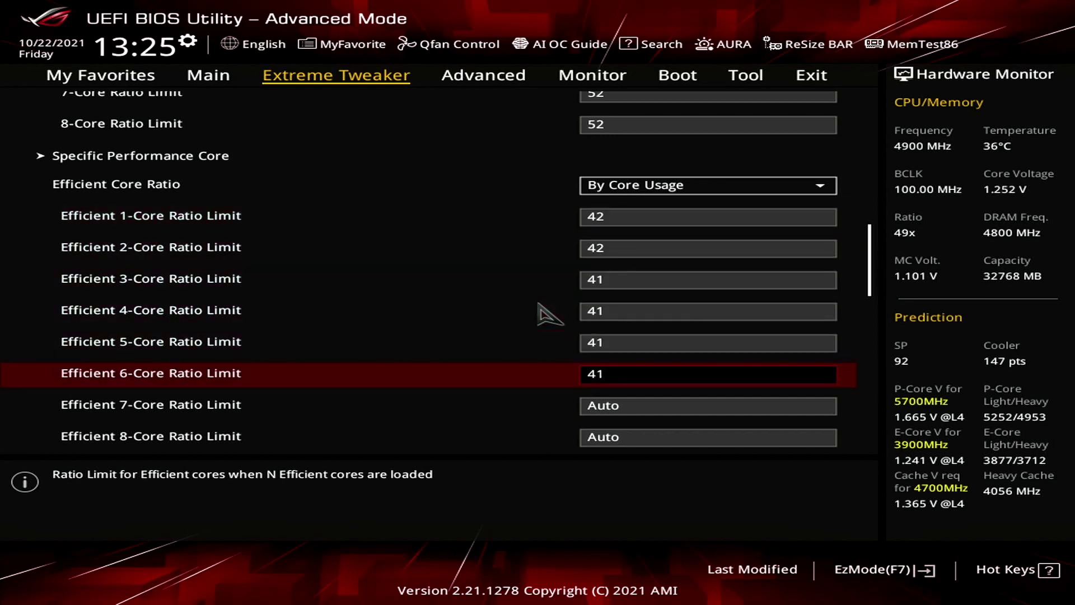
key("Down")
type("40")
key("Down")
type("40")
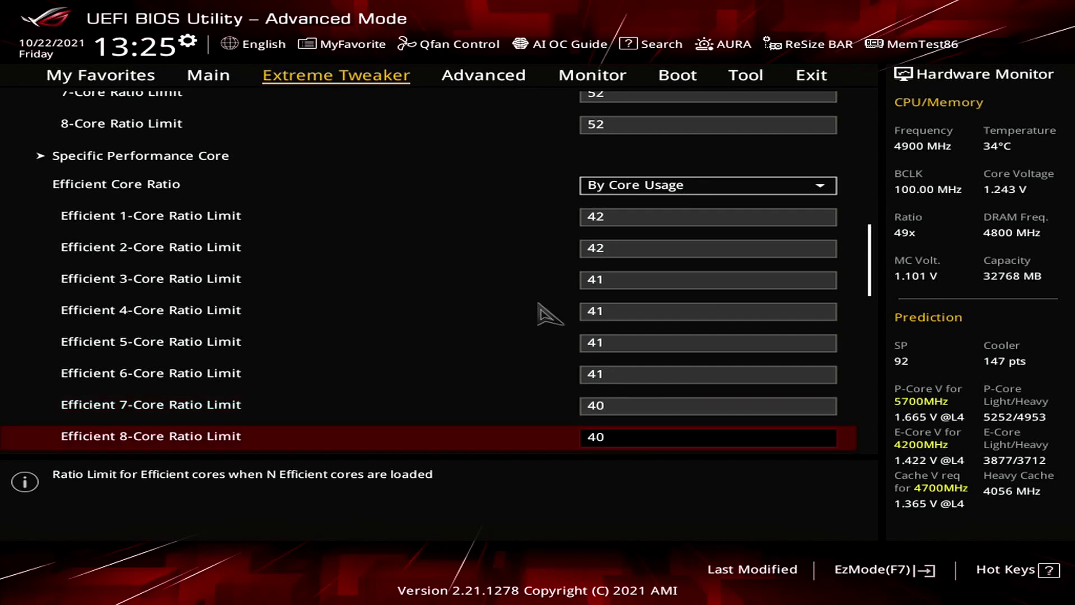
key("Down")
In Specific Efficient Core, set Group0 ratio limit to 42 and Group1 to 41
key("Return")
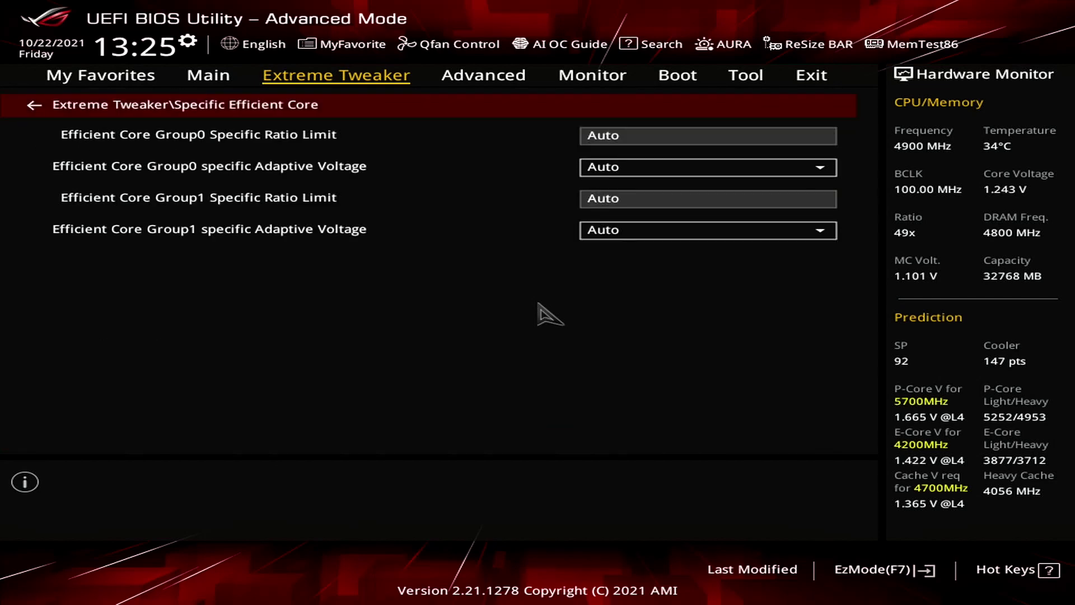
key("Down")
type("42")
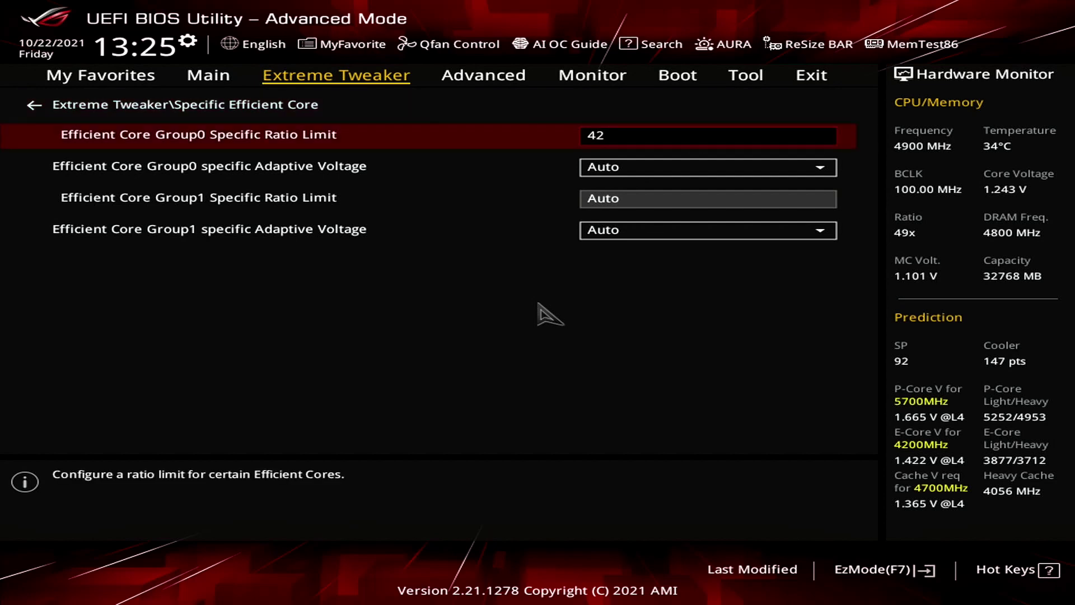
key("Down")
key("Down")
type("41")
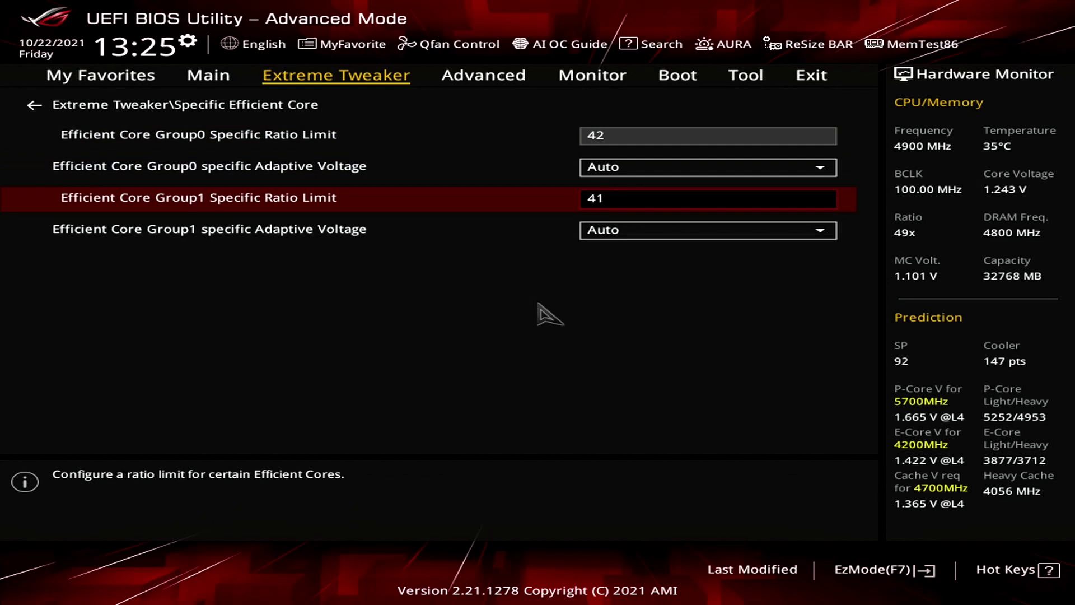
key("Escape")
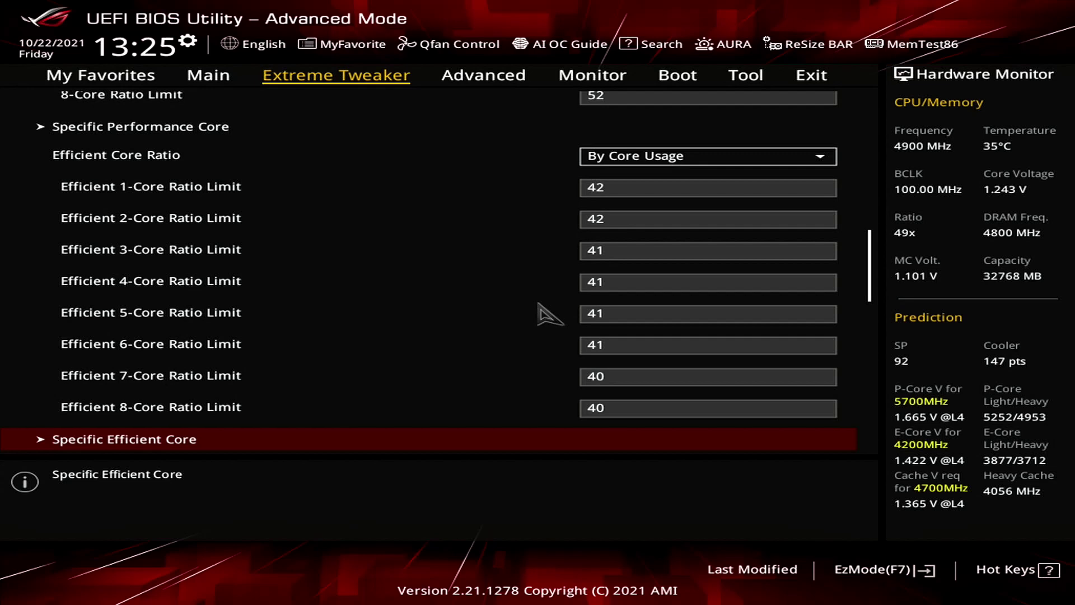
key("Down")
key("Down")
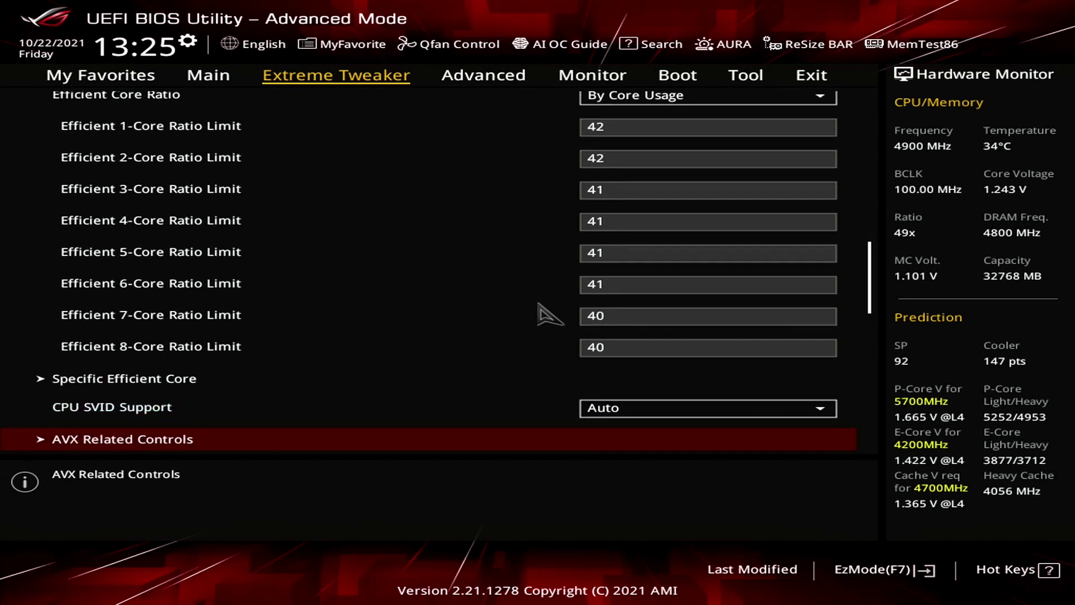
In AVX Related Controls, set AVX2 Ratio Offset to User Specify with offset 2
key("Return")
key("Down")
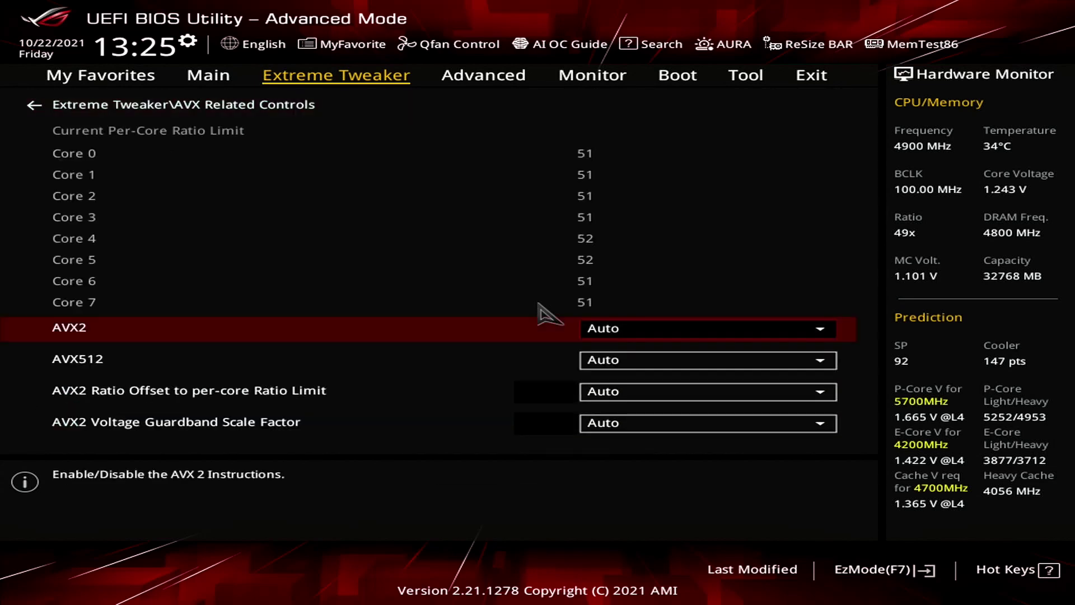
key("Down")
key("Down")
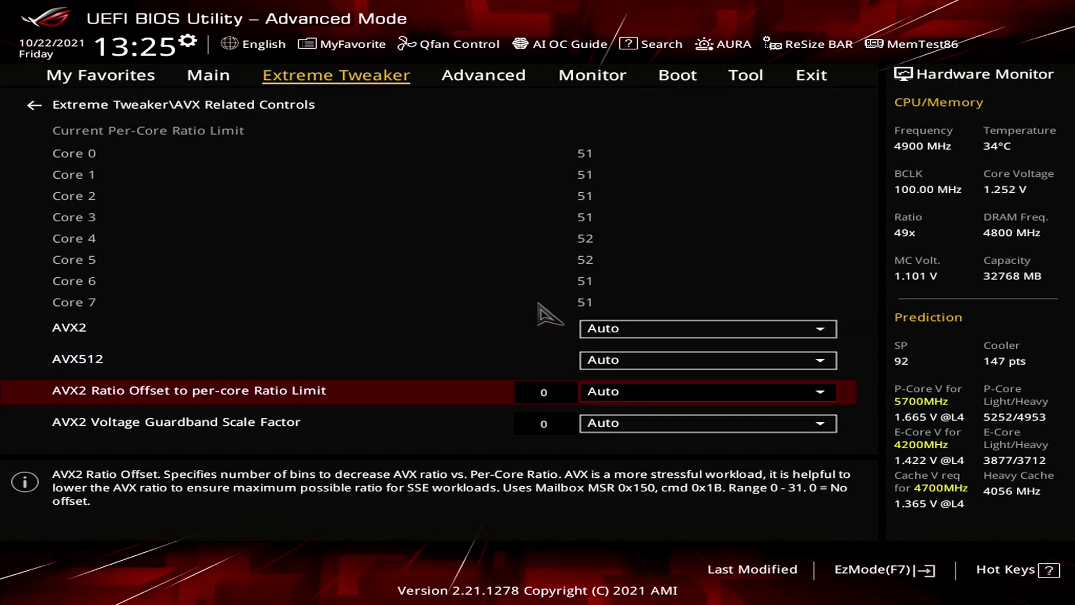
key("Return")
key("Down")
key("Return")
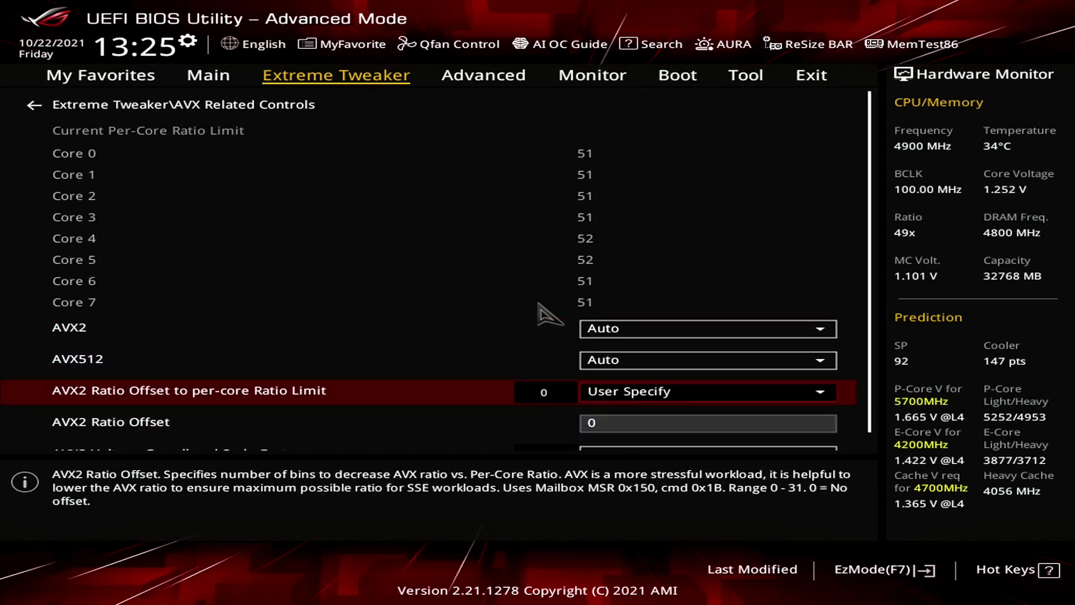
key("Down")
type("2")
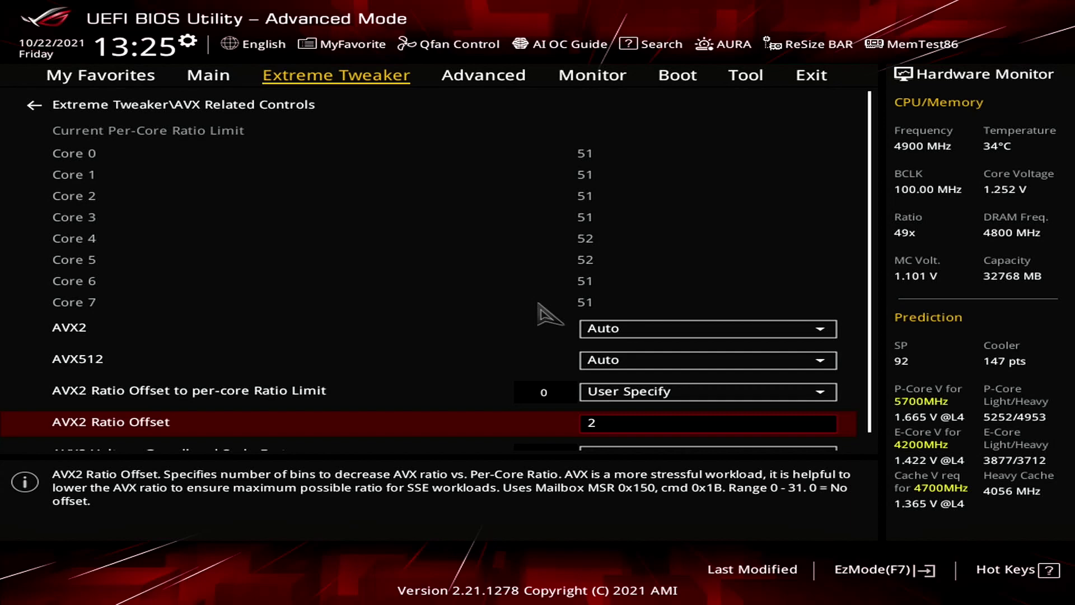
key("Escape")
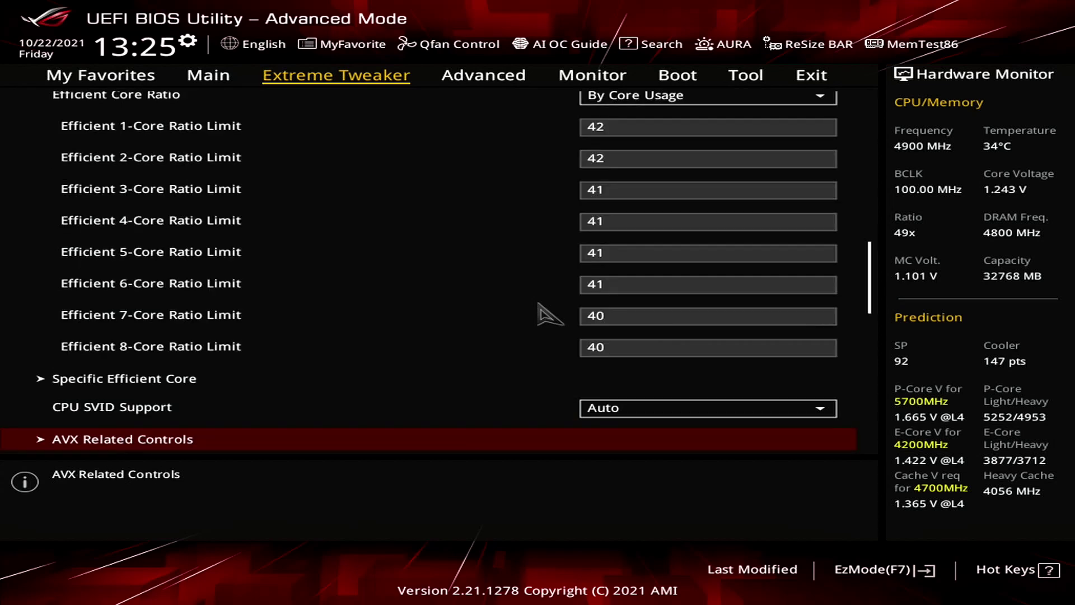
Set Regulate Frequency by above Threshold to Disabled in Internal CPU Power Management
key("Down")
key("Down")
key("Down")
key("Down")
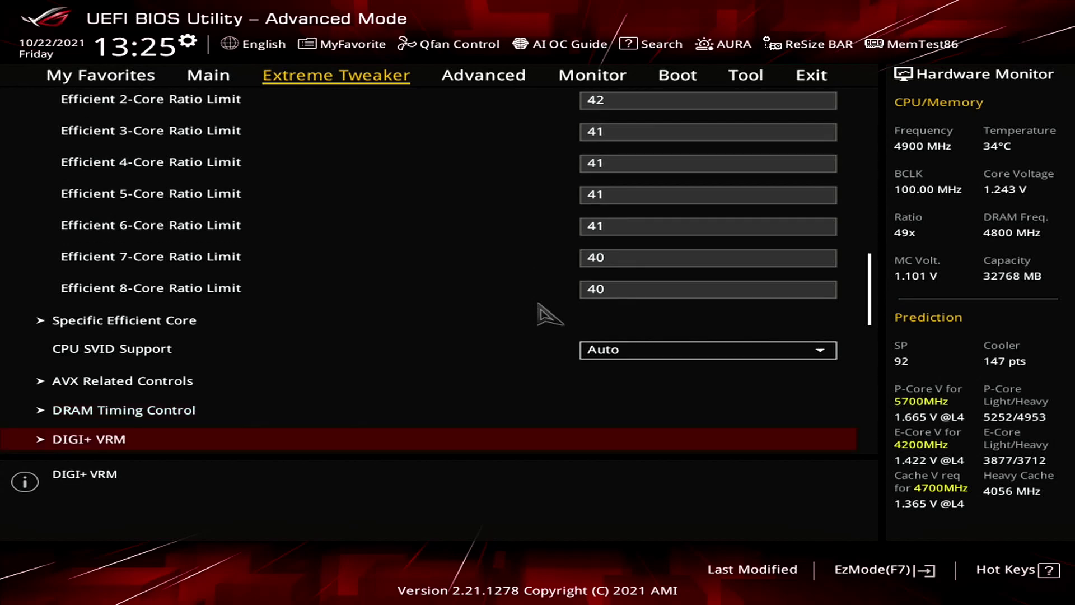
key("Return")
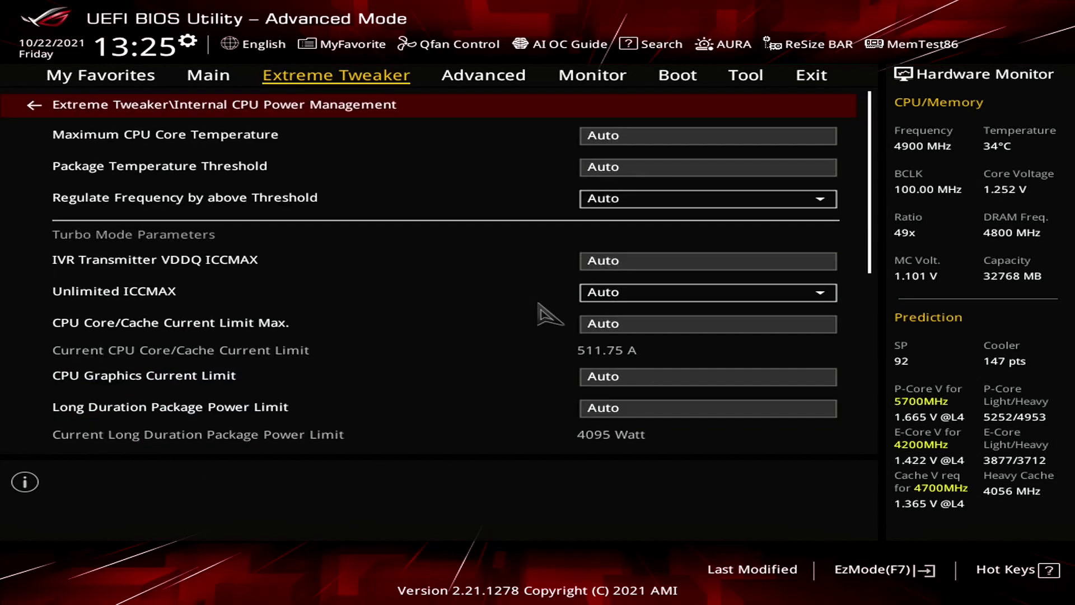
key("Down")
key("Down")
key("Down")
key("Return")
key("Down")
key("Down")
key("Return")
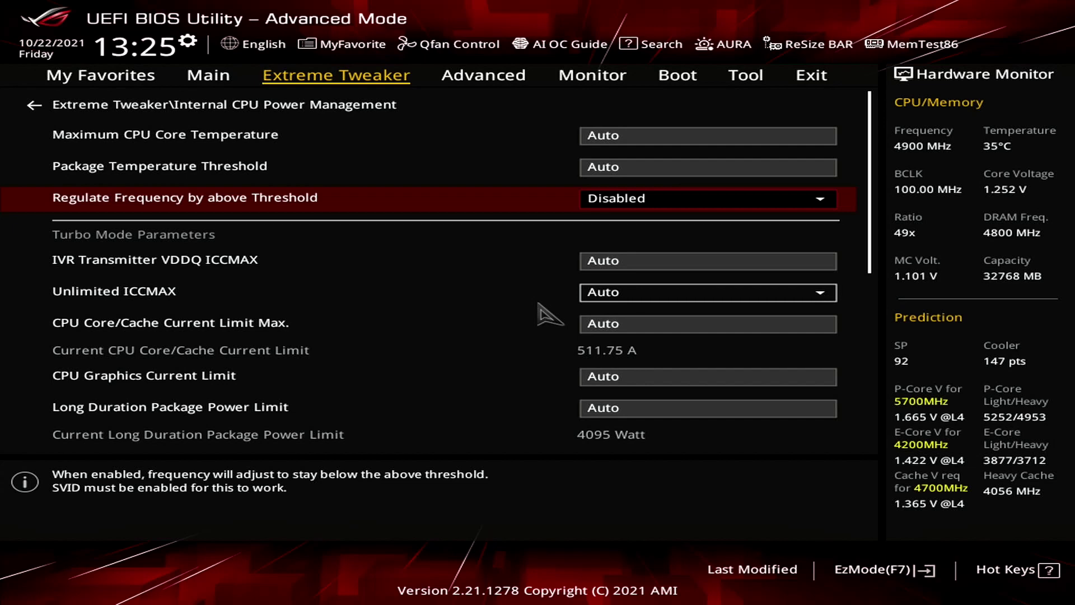
key("Escape")
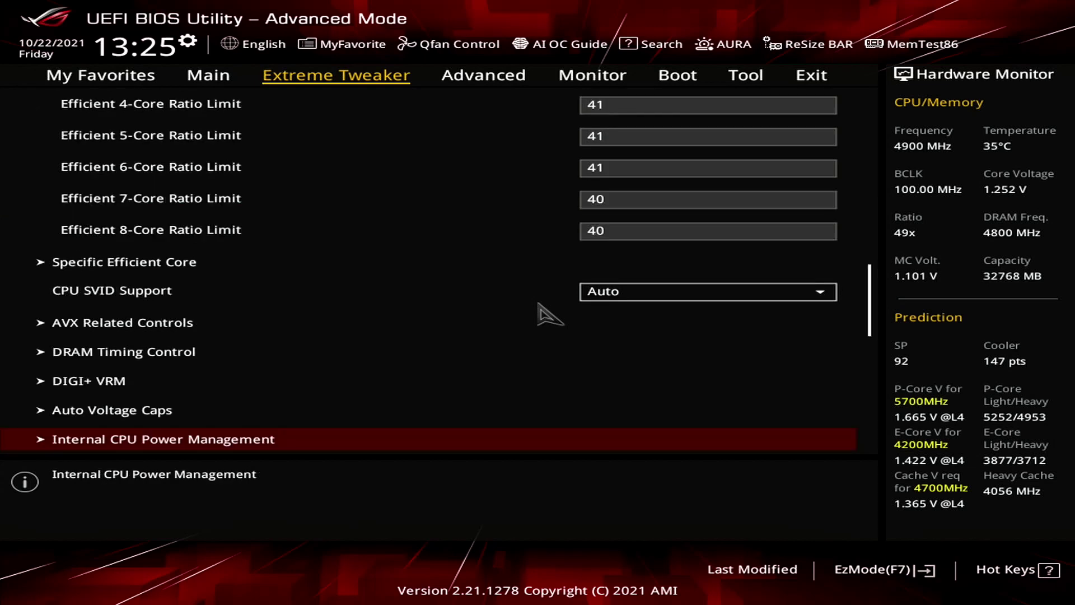
key("Down")
key("Down")
In Thermal Velocity Boost, set Overclocking TVB to Enabled
key("Up")
key("Return")
key("Down")
key("Down")
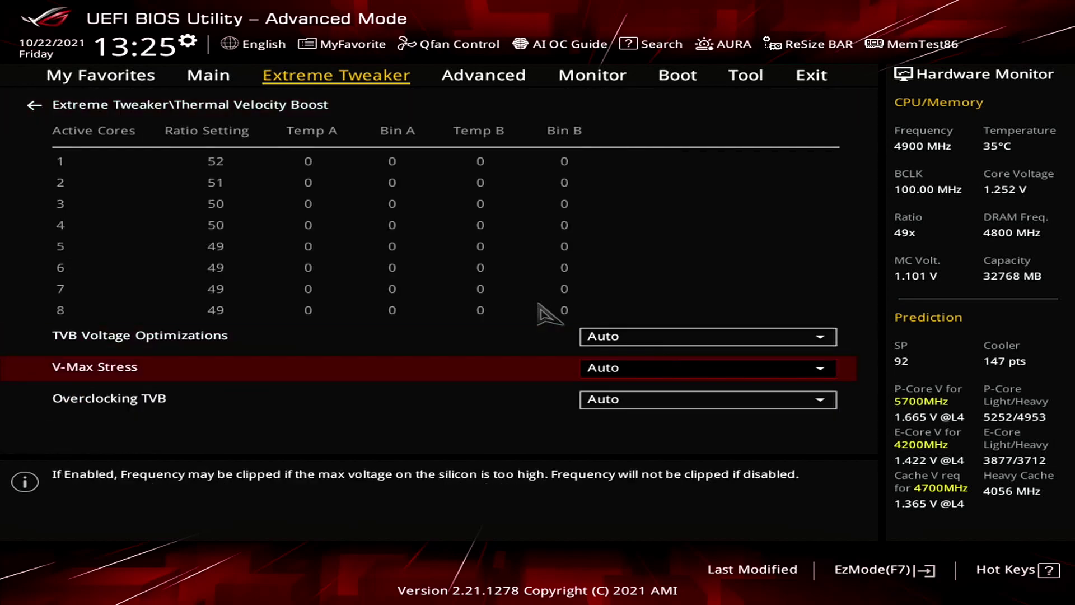
key("Down")
key("Return")
key("Down")
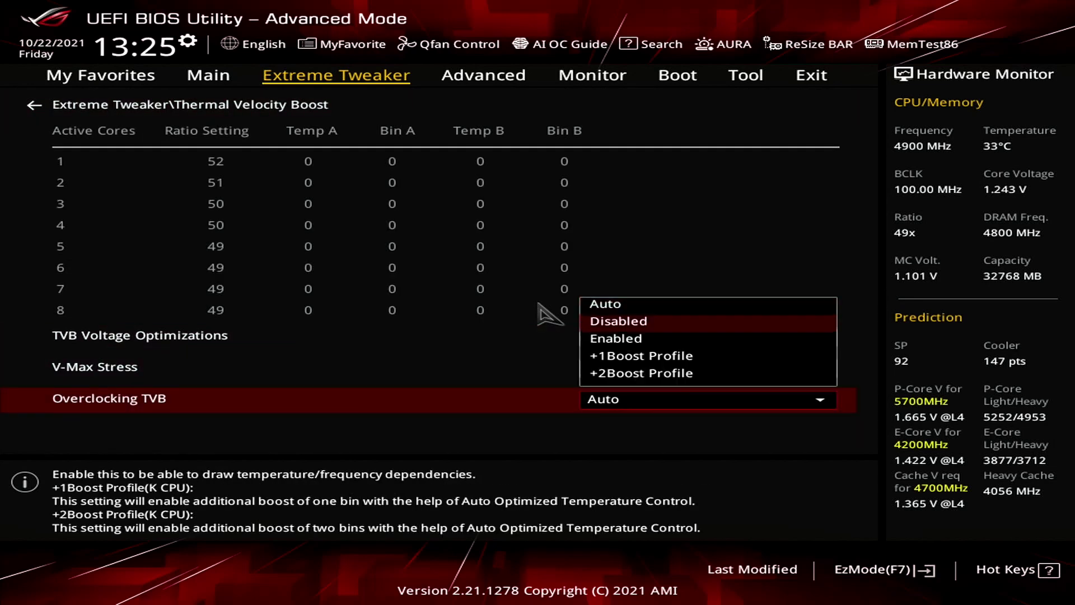
key("Down")
key("Return")
Enable 1-Core Active and set Temperature A to 40
key("Down")
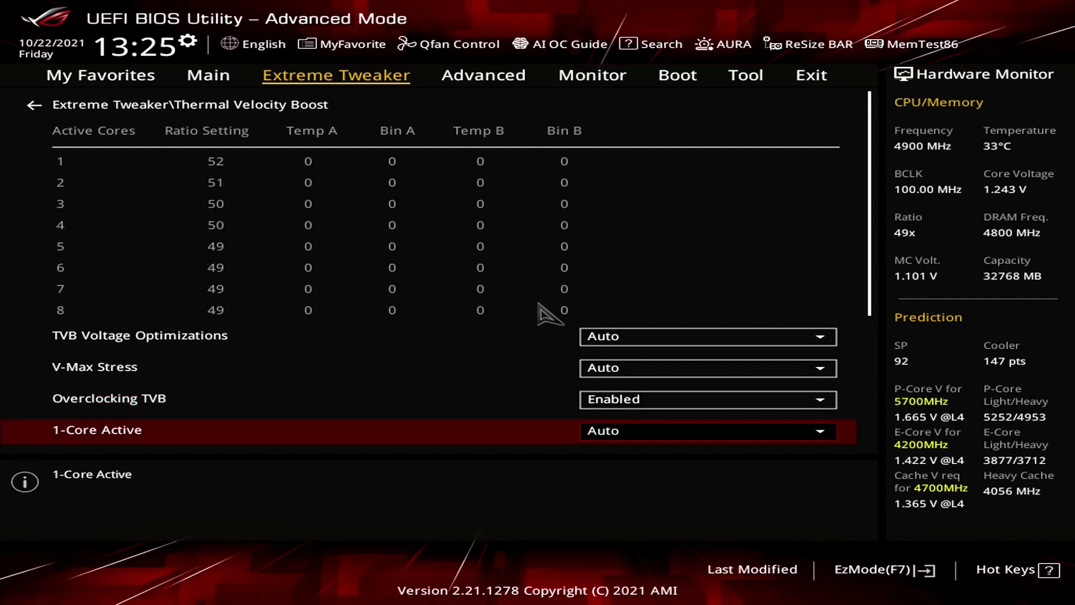
key("Return")
key("Down")
key("Return")
key("Down")
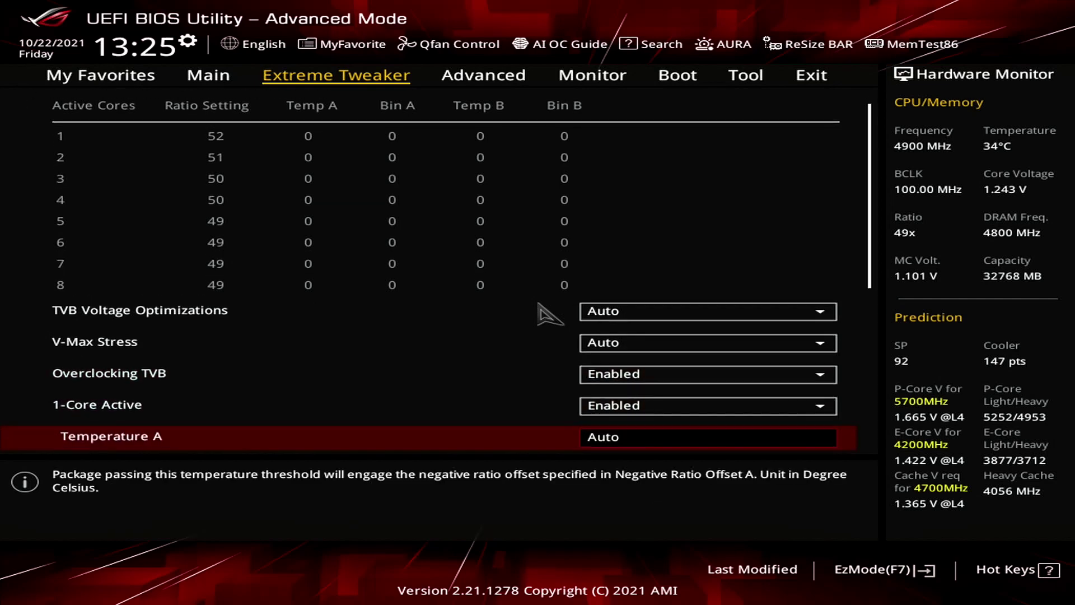
key("Down")
key("Up")
type("40")
Set Negative Ratio Offset A to User Specify with a ratio offset of 1
key("Down")
key("Return")
key("Down")
key("Return")
key("Down")
type("1")
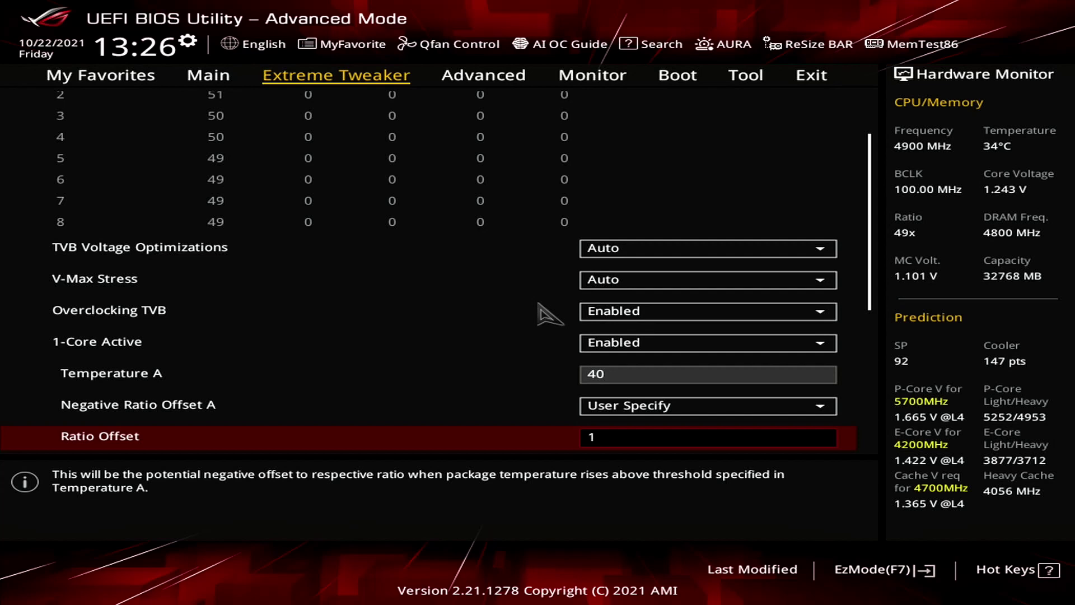
key("Escape")
In V/F Point Offset, give V/F Point 7 a +0.05 offset
key("Down")
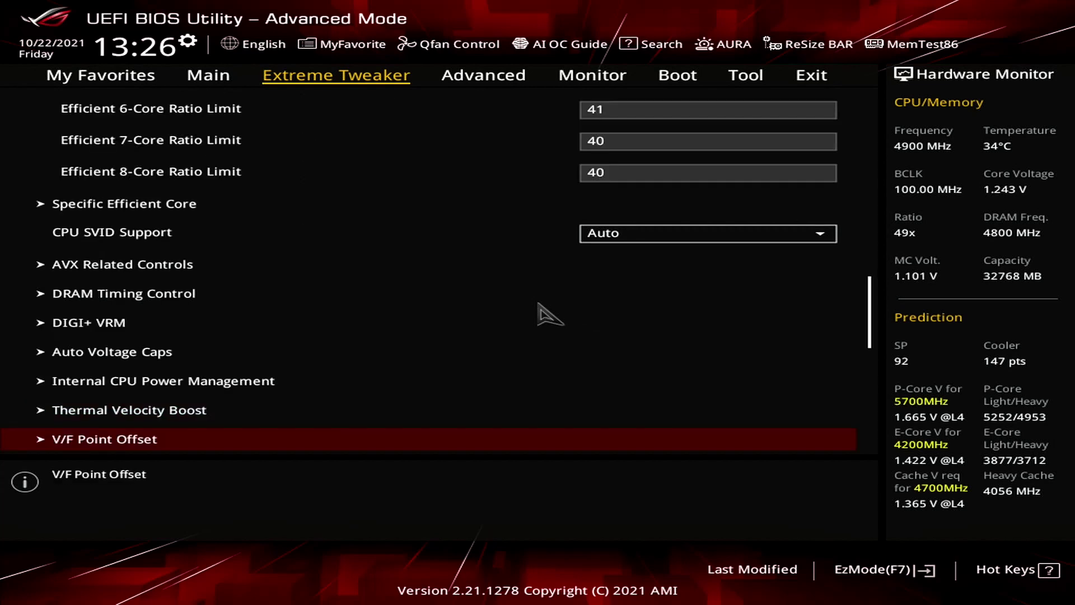
key("Return")
key("Down")
key("Down")
key("Down")
key("Down")
key("Down")
key("Down")
key("Down")
key("Down")
key("Down")
key("Down")
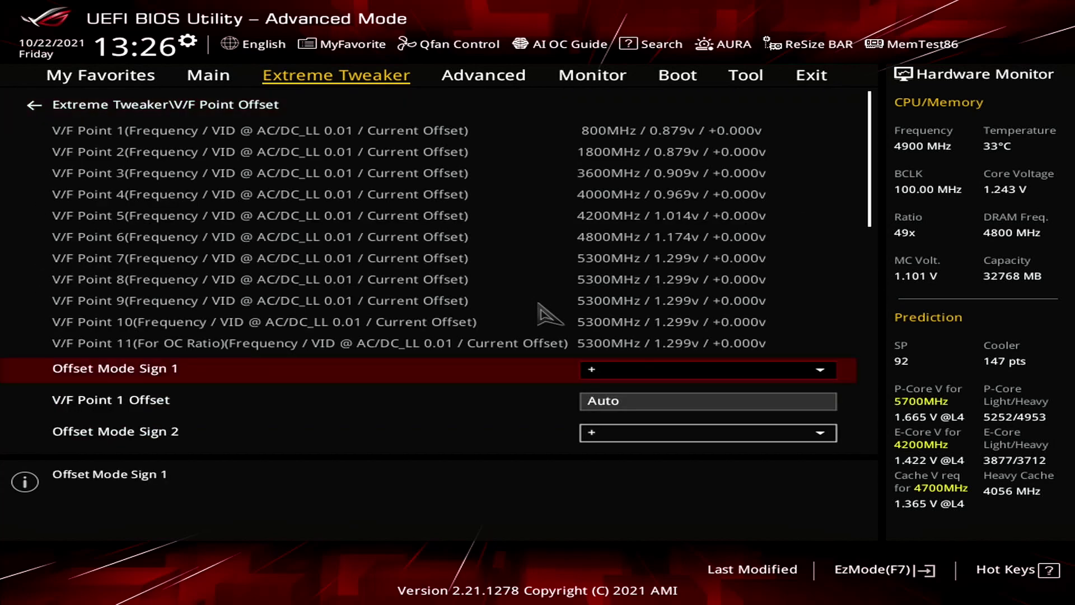
key("Down")
key("Down")
key("Down")
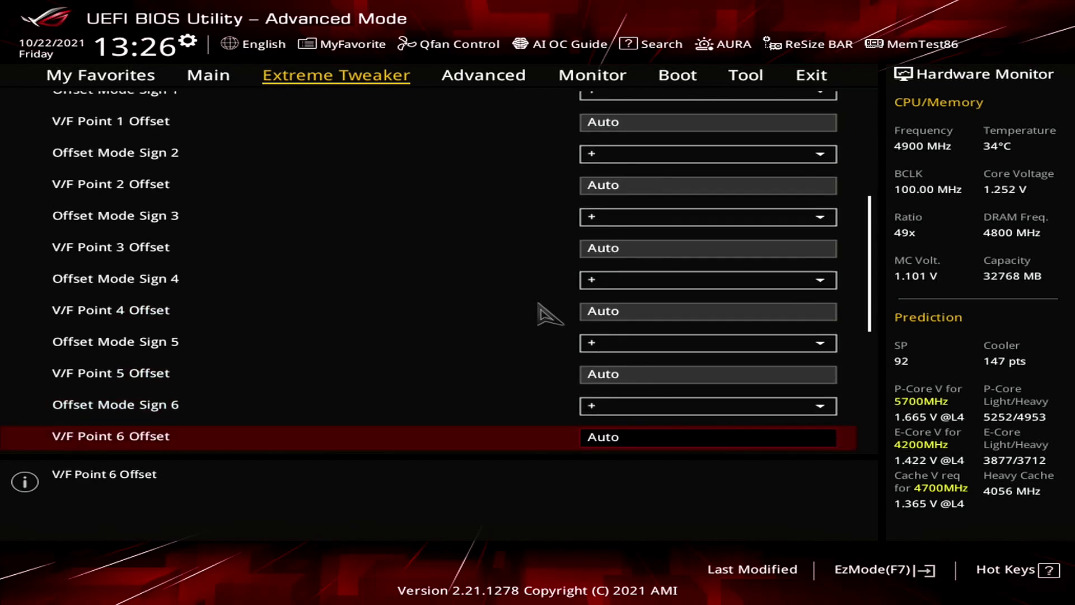
key("Down")
key("plus")
type("0.05")
key("Return")
key("Up")
key("Escape")
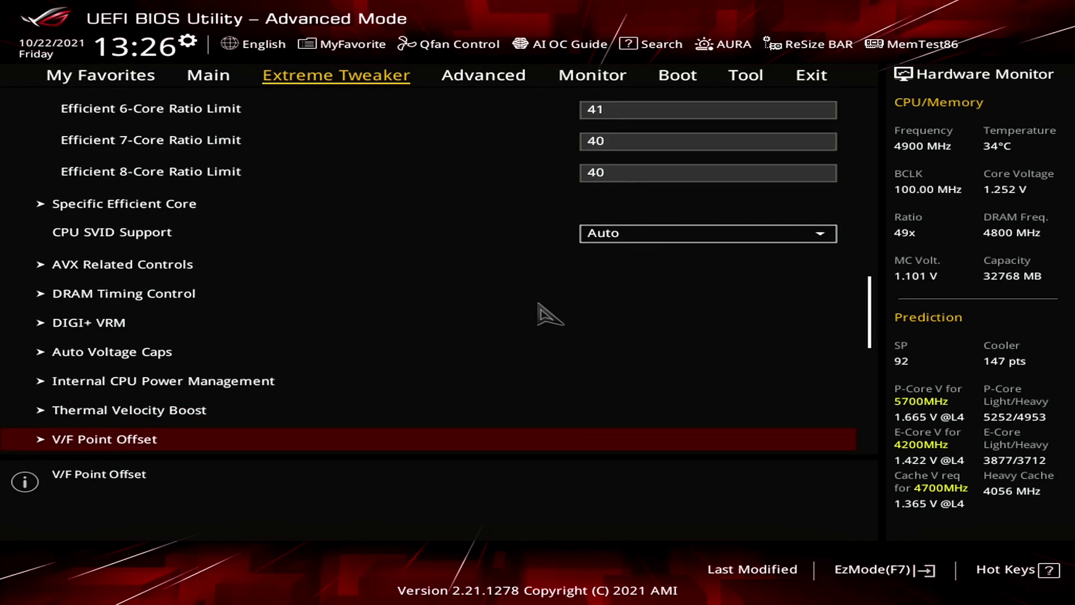
Keep Ring Down Bin set to Disabled
key("Down")
key("Down")
key("Down")
key("Return")
key("Down")
key("Return")
Set Min and Max CPU Cache Ratio to 40 and Max CPU Graphics Ratio to 42
key("Down")
type("40")
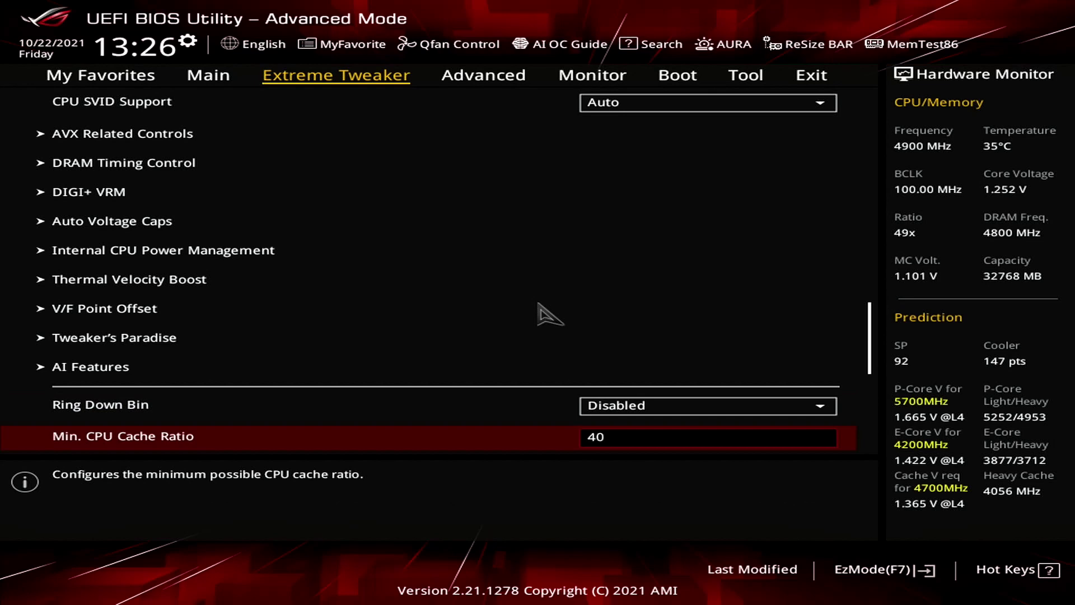
key("Down")
type("40")
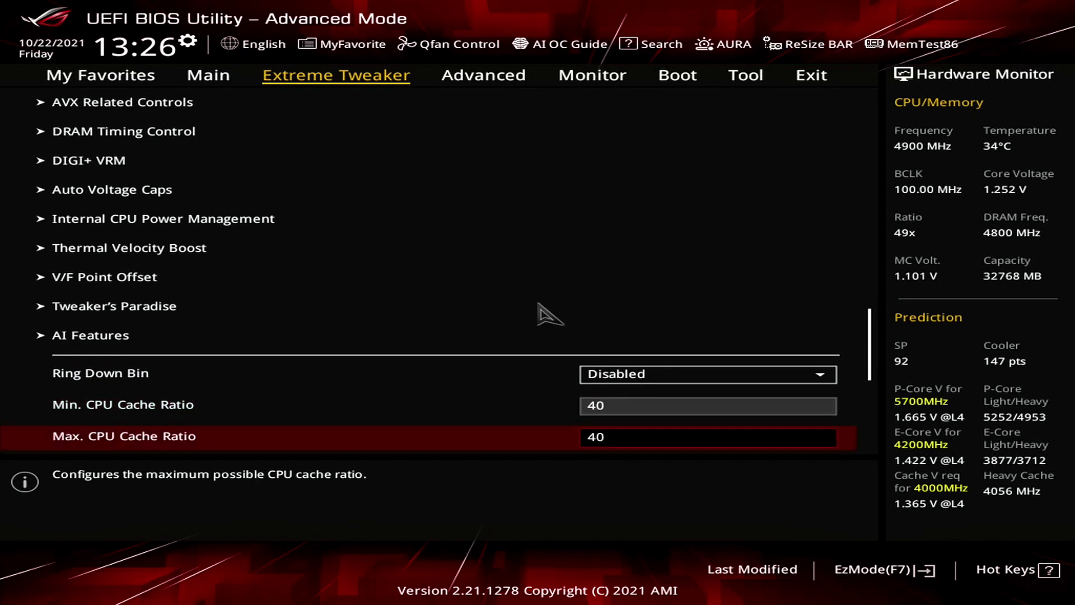
key("Down")
type("42")
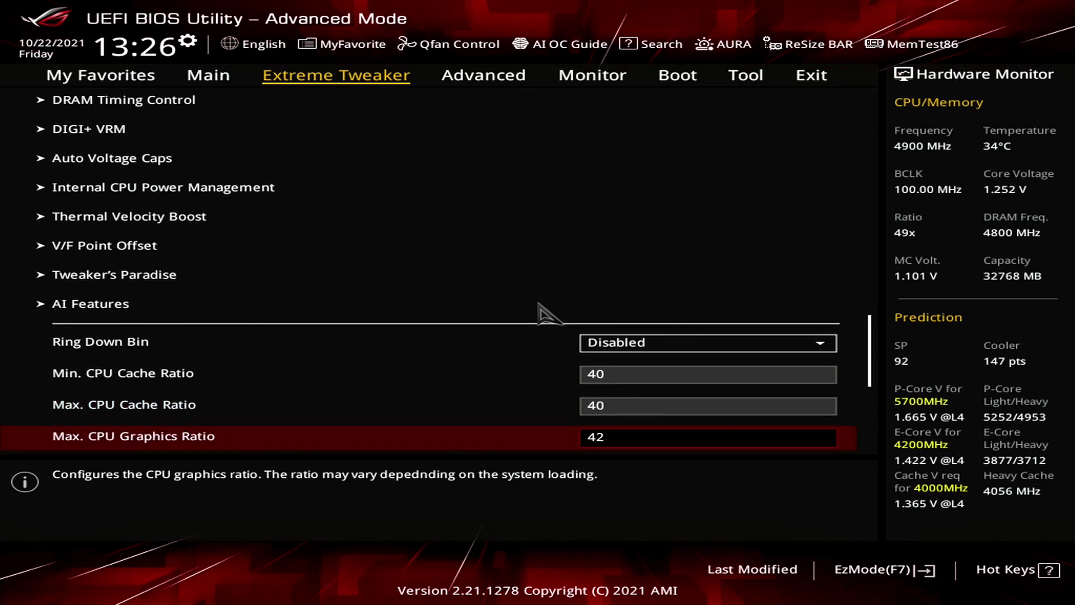
Switch CPU Core/Cache Voltage to Adaptive Mode
key("Down")
key("Down")
key("Down")
key("Up")
key("Return")
key("Down")
key("Down")
key("Down")
key("Return")
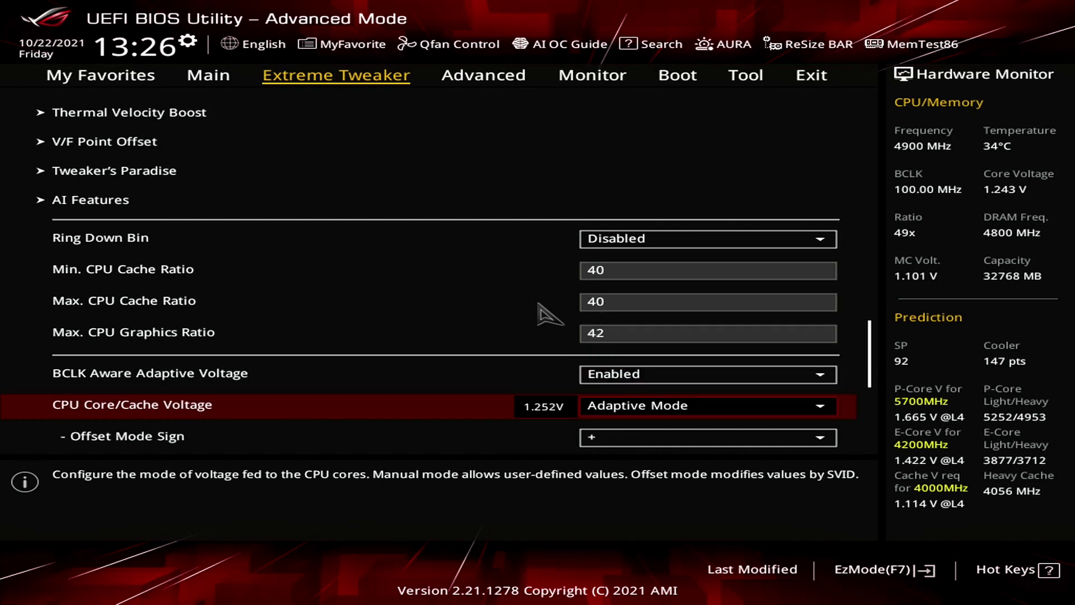
key("Down")
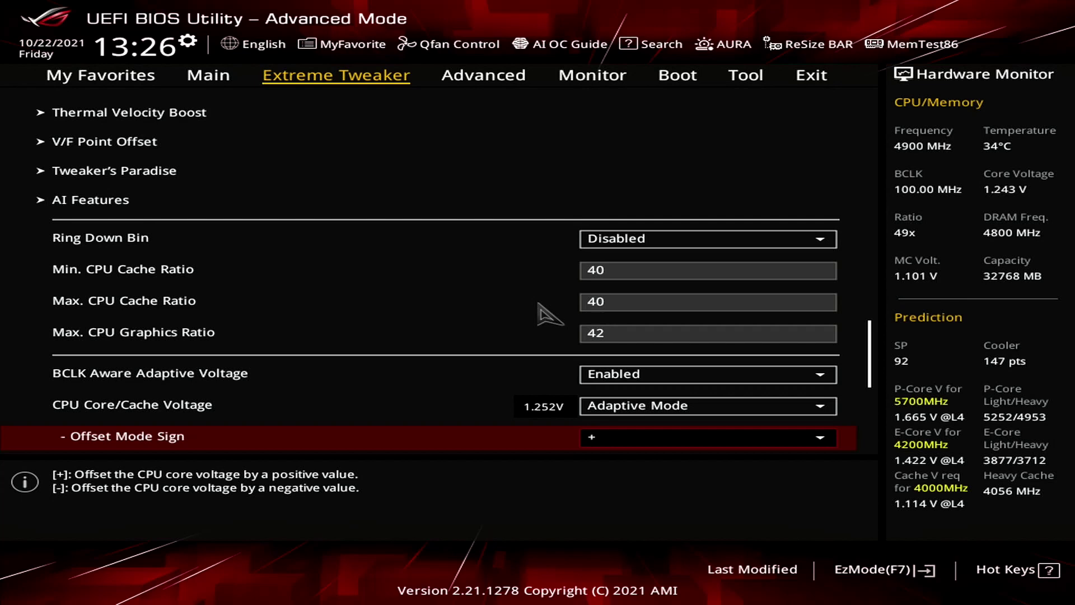
Set Additional Turbo Mode CPU Core Voltage to 1.35 V
key("Down")
type("1.35")
key("Return")
Put CPU Graphics Voltage in Offset Mode at +0.15 V, then bring up Save Changes & Reset with F10
key("Down")
key("Down")
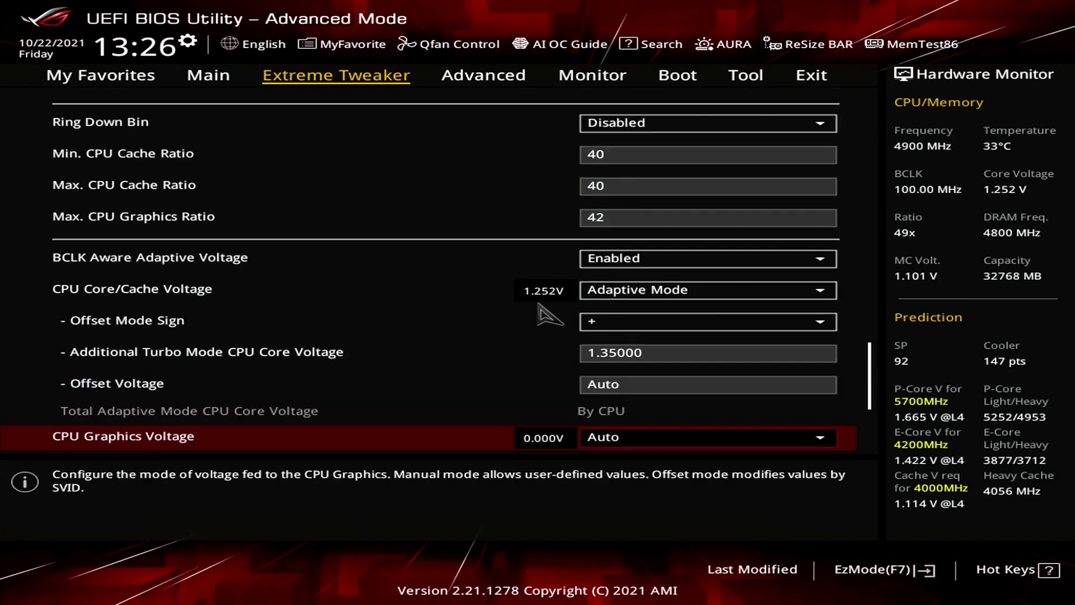
key("Return")
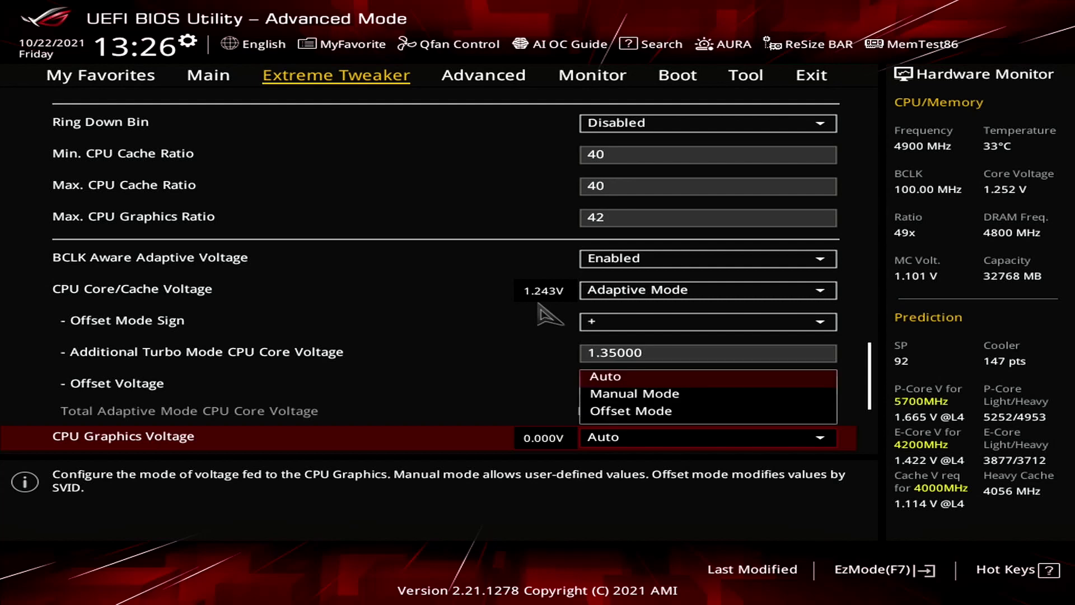
key("Down")
key("Down")
key("Return")
key("Down")
key("Down")
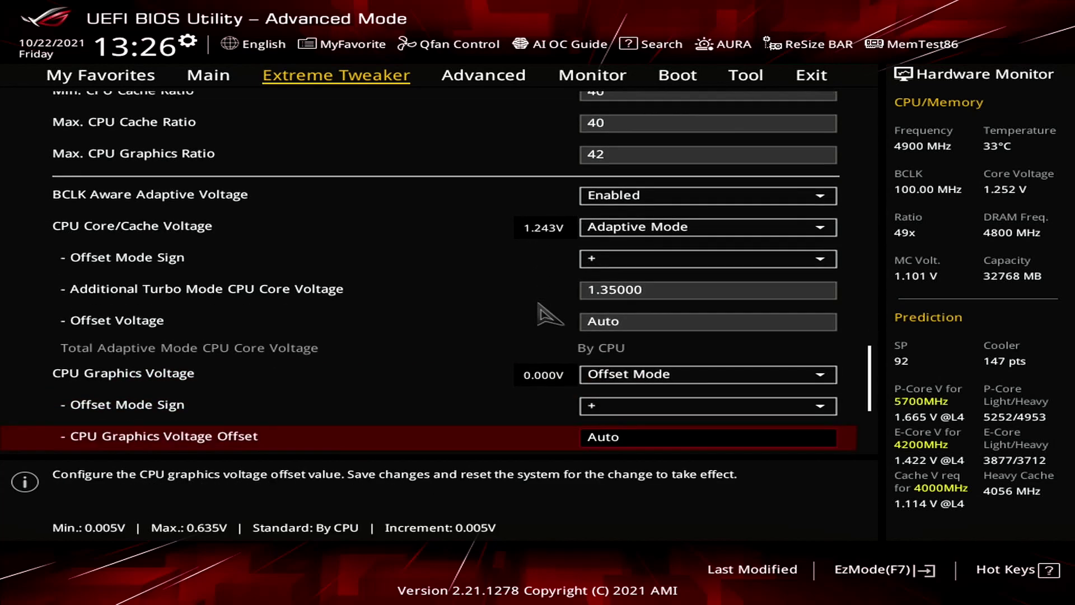
type("0.15")
key("Return")
key("Down")
key("Down")
key("F10")
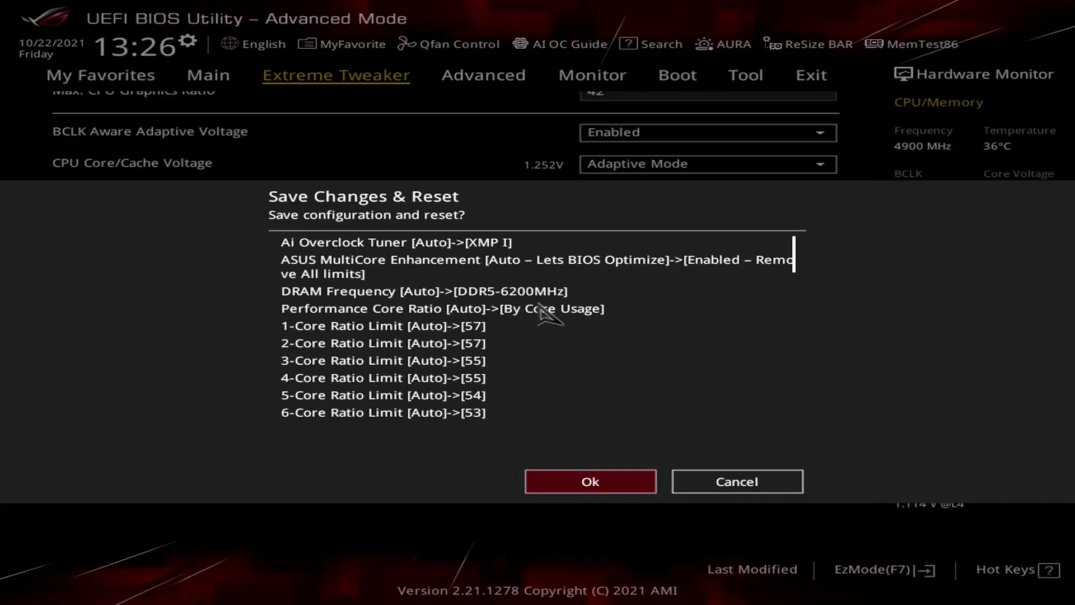